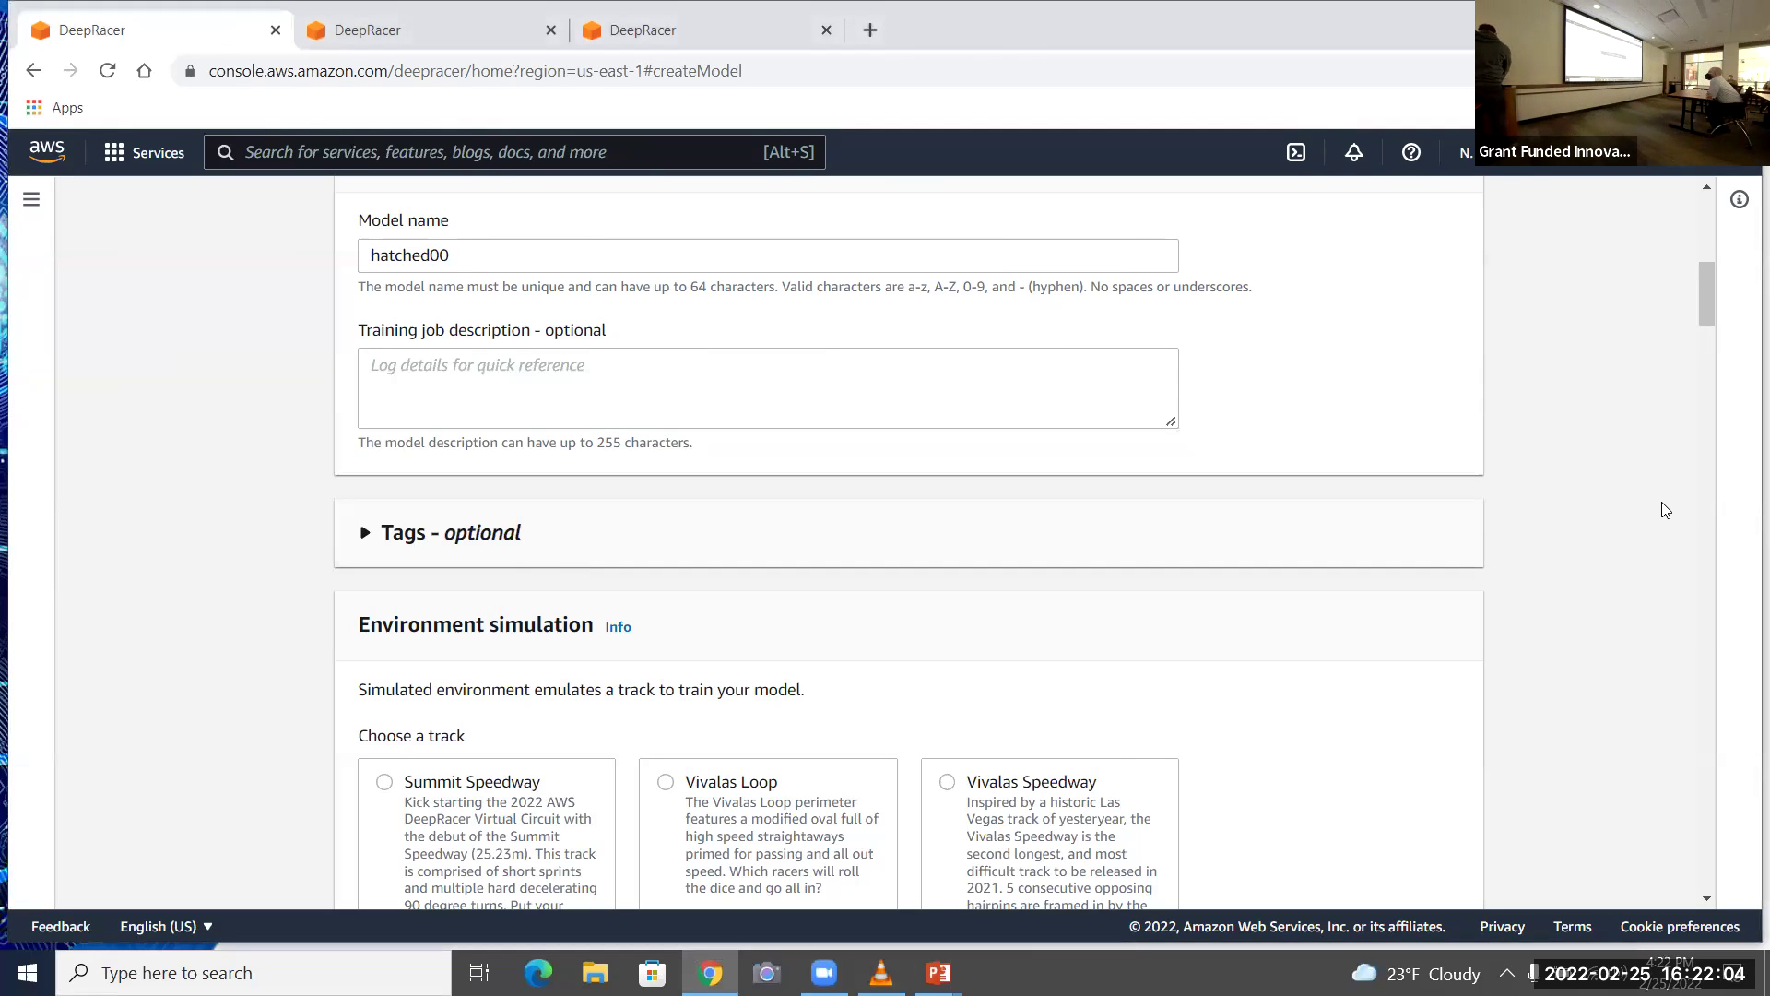
Review the available tracks, keep re:Invent 2018 as the training track, and continue to the race type and training algorithm.
scroll(1666, 509, down, 9)
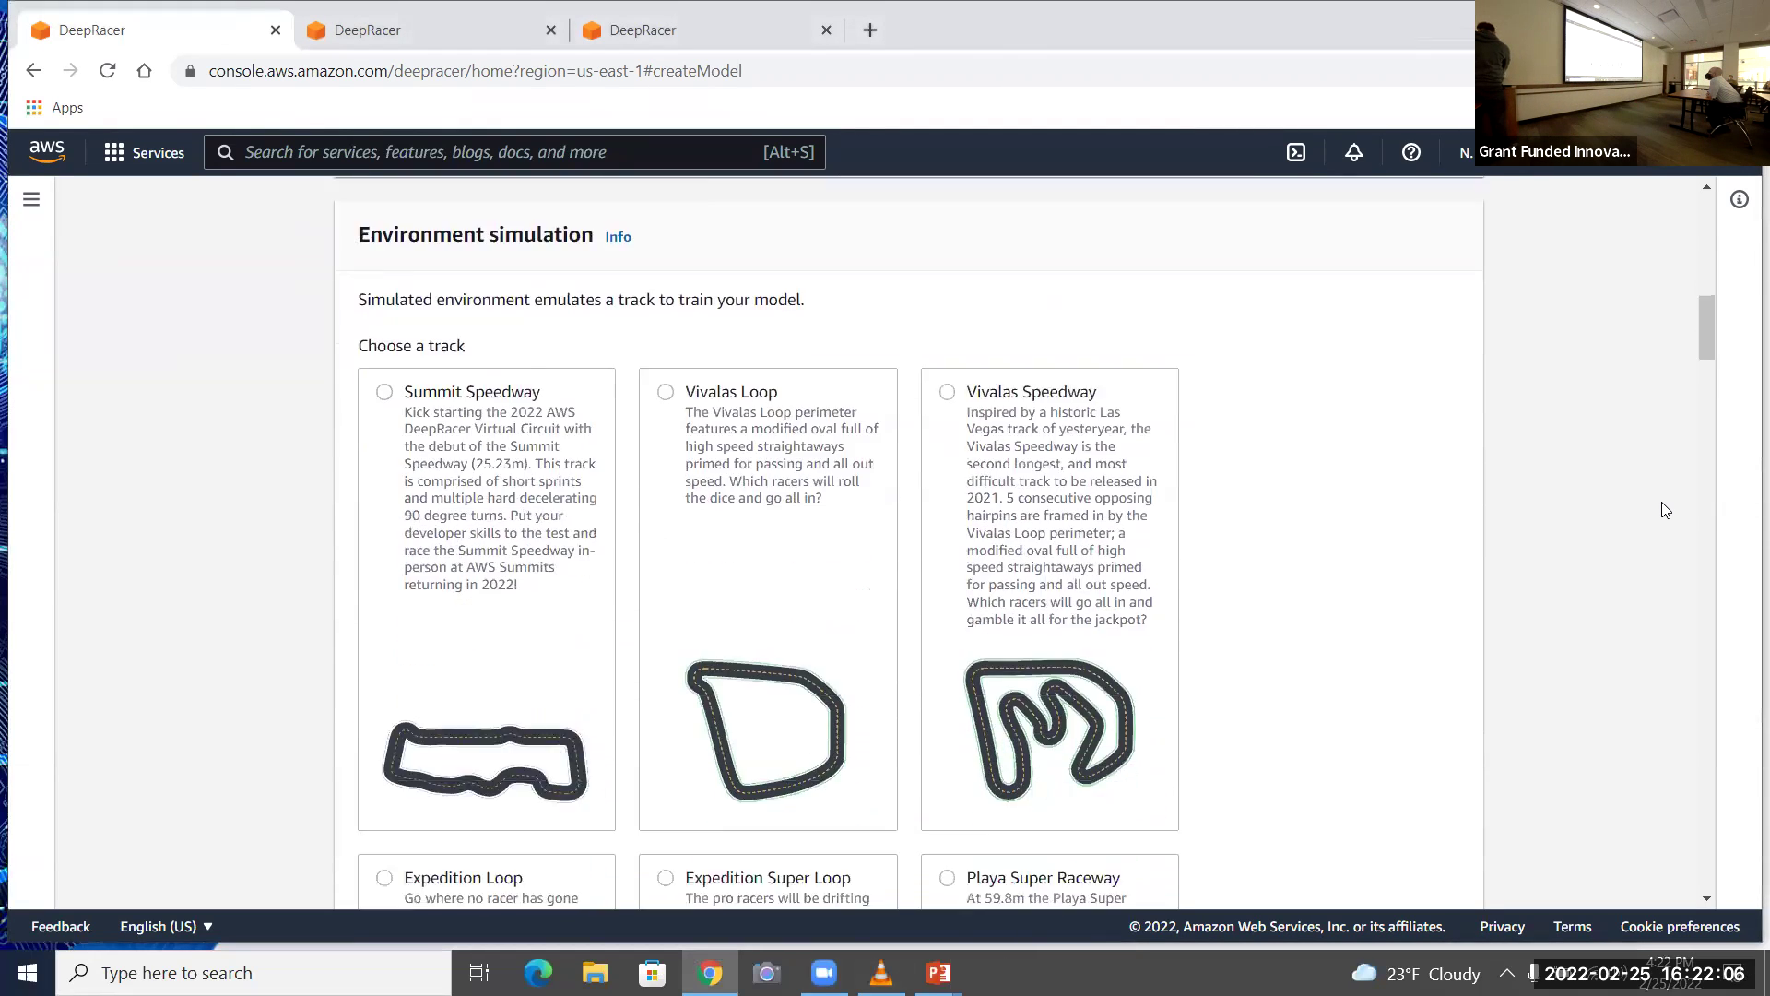
scroll(1666, 510, down, 3)
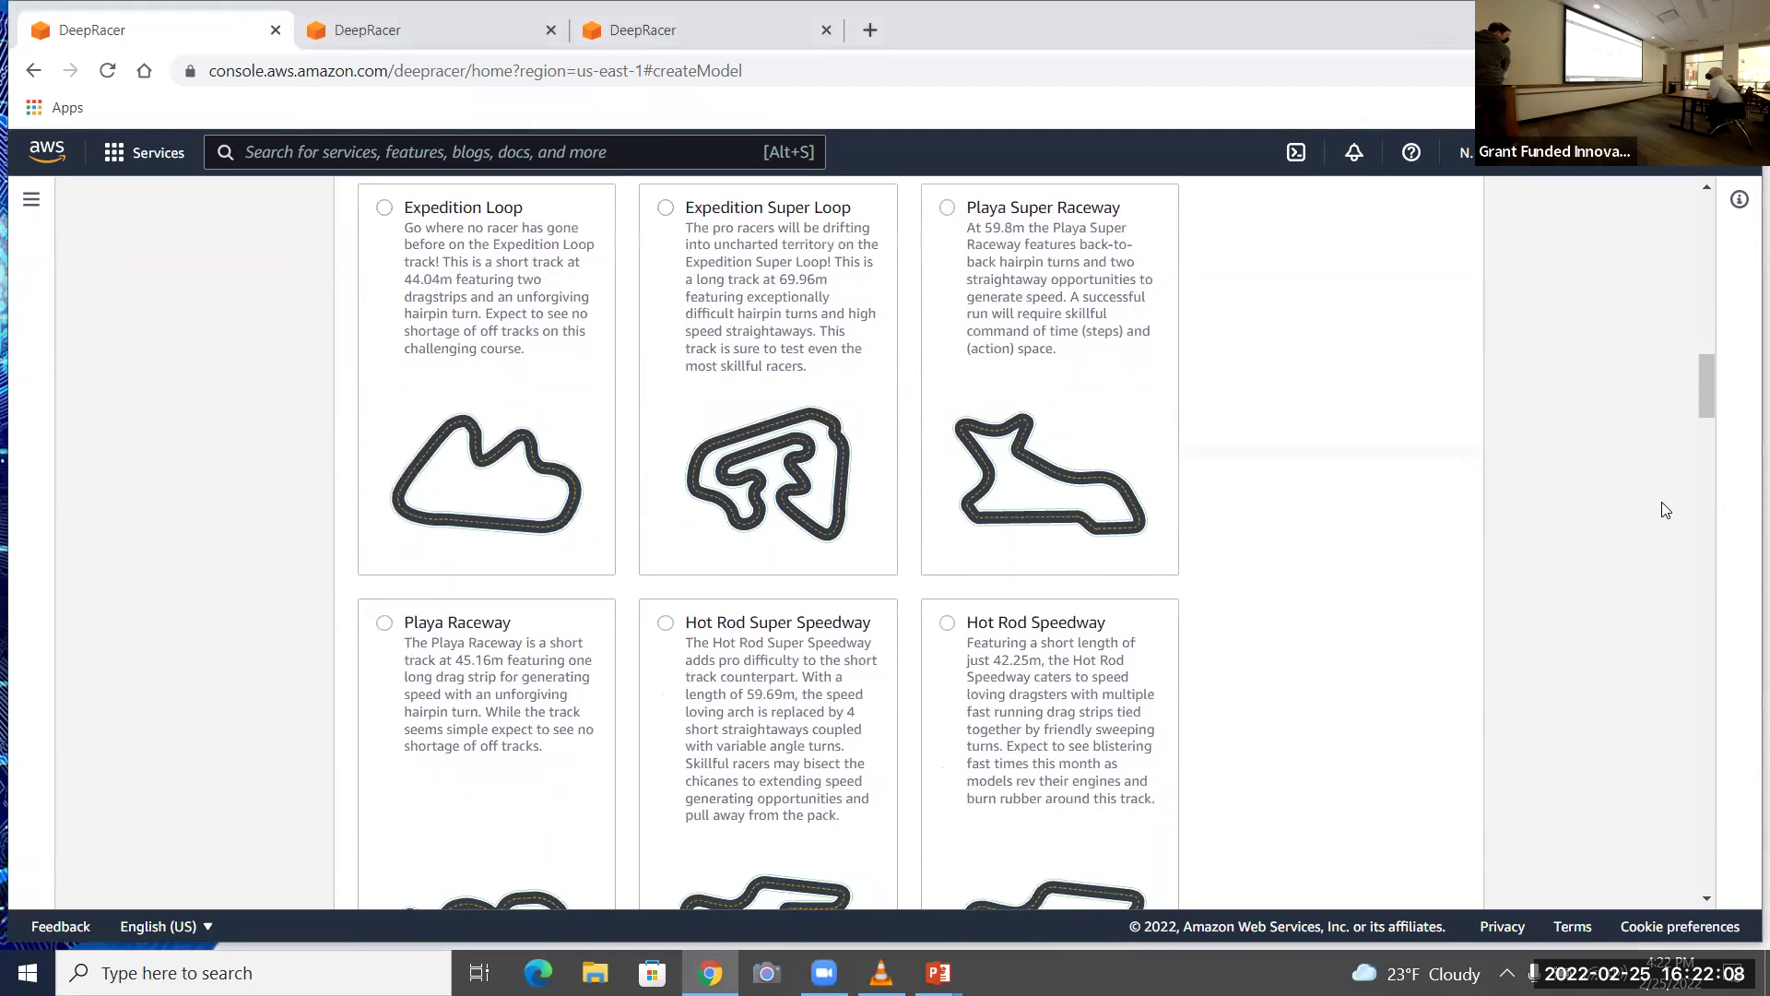
scroll(1666, 510, down, 3)
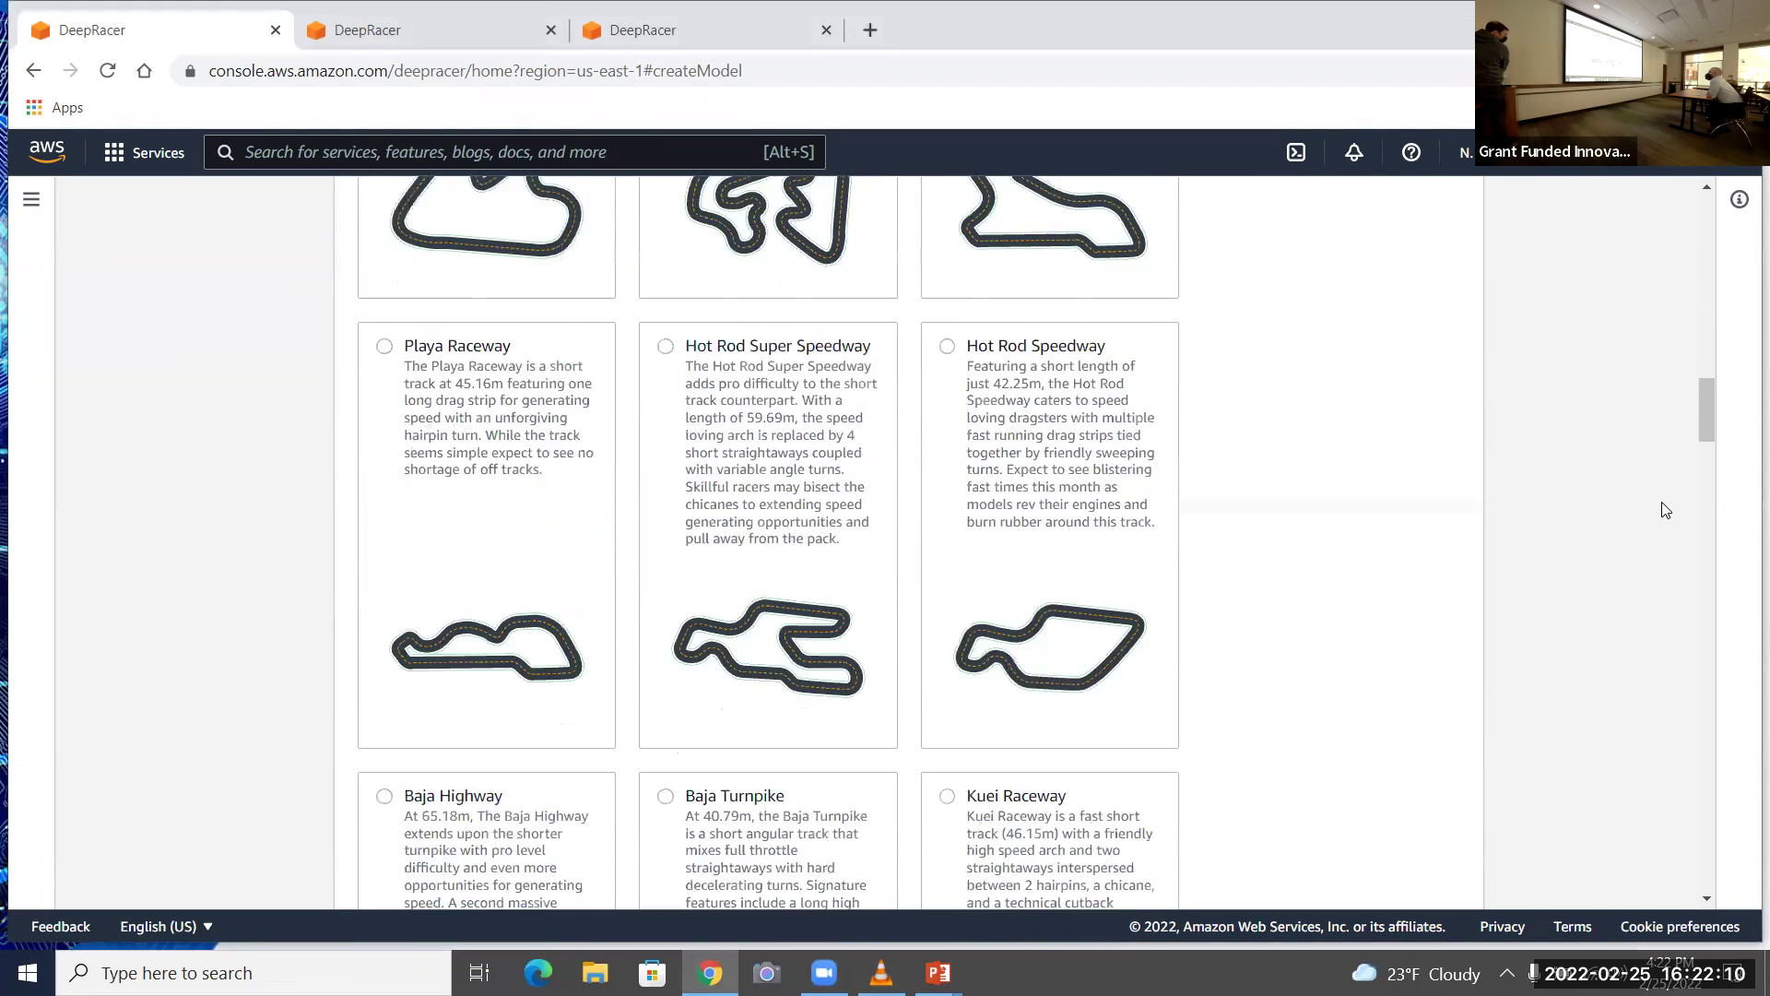
scroll(1666, 510, down, 2)
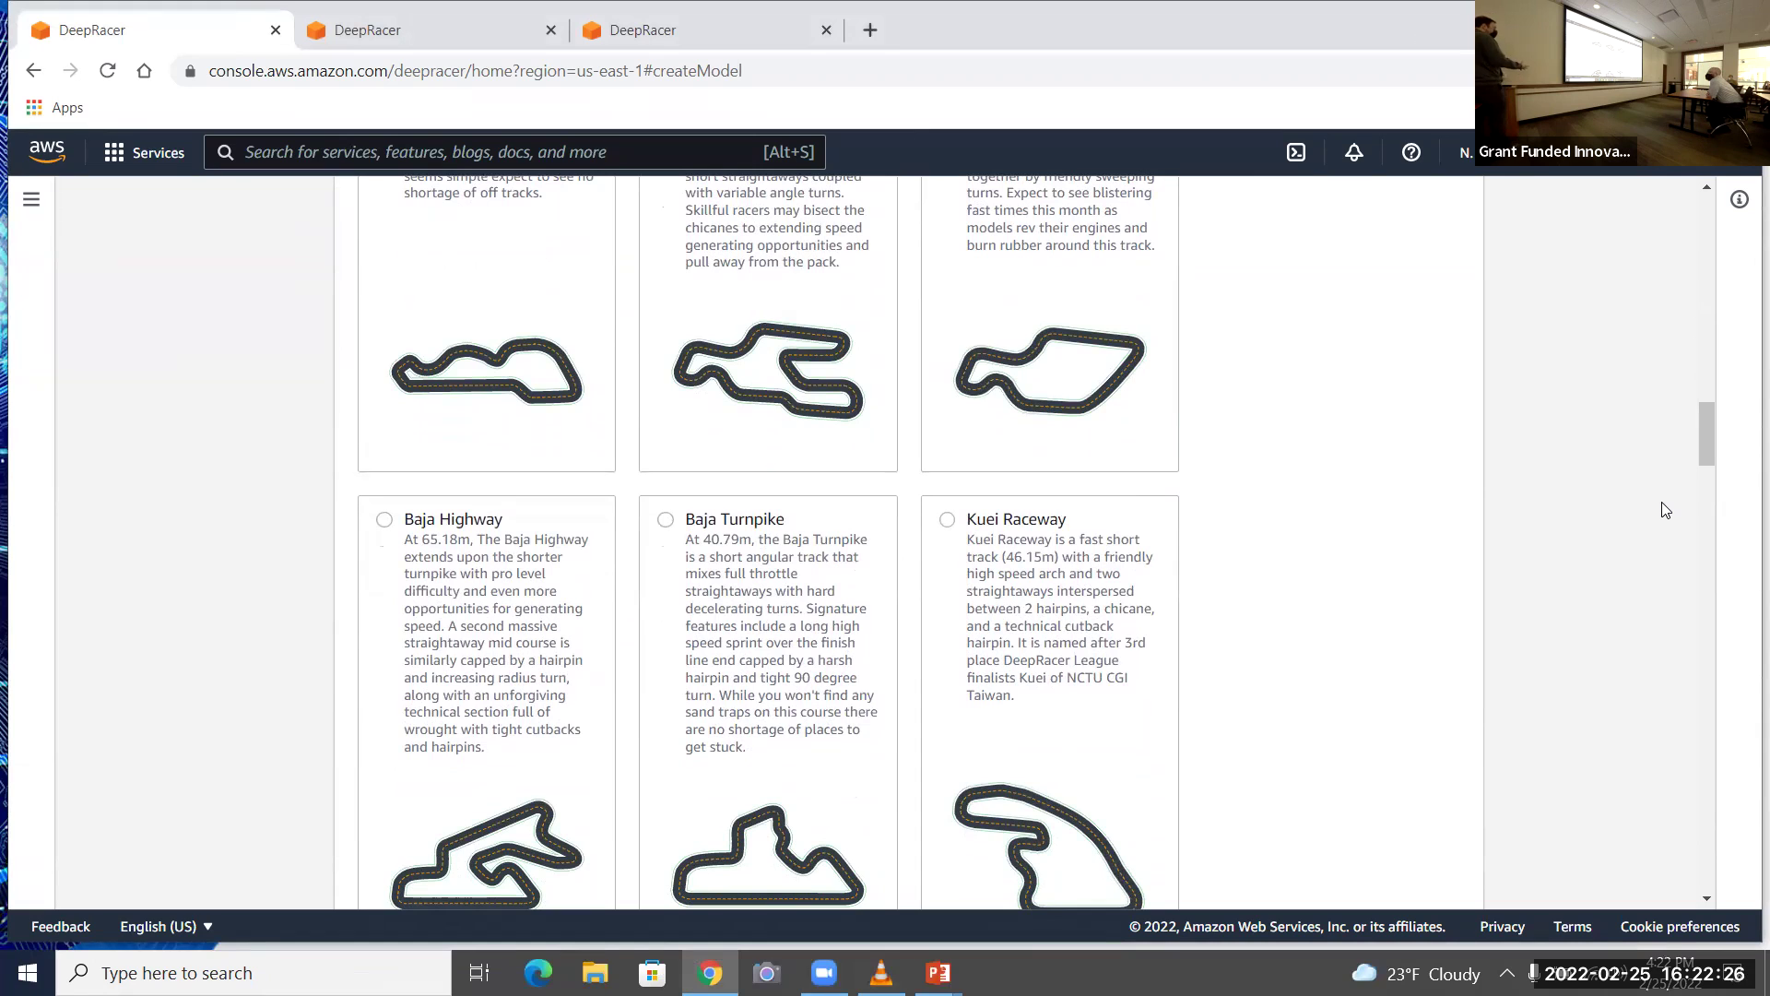
scroll(1665, 509, down, 6)
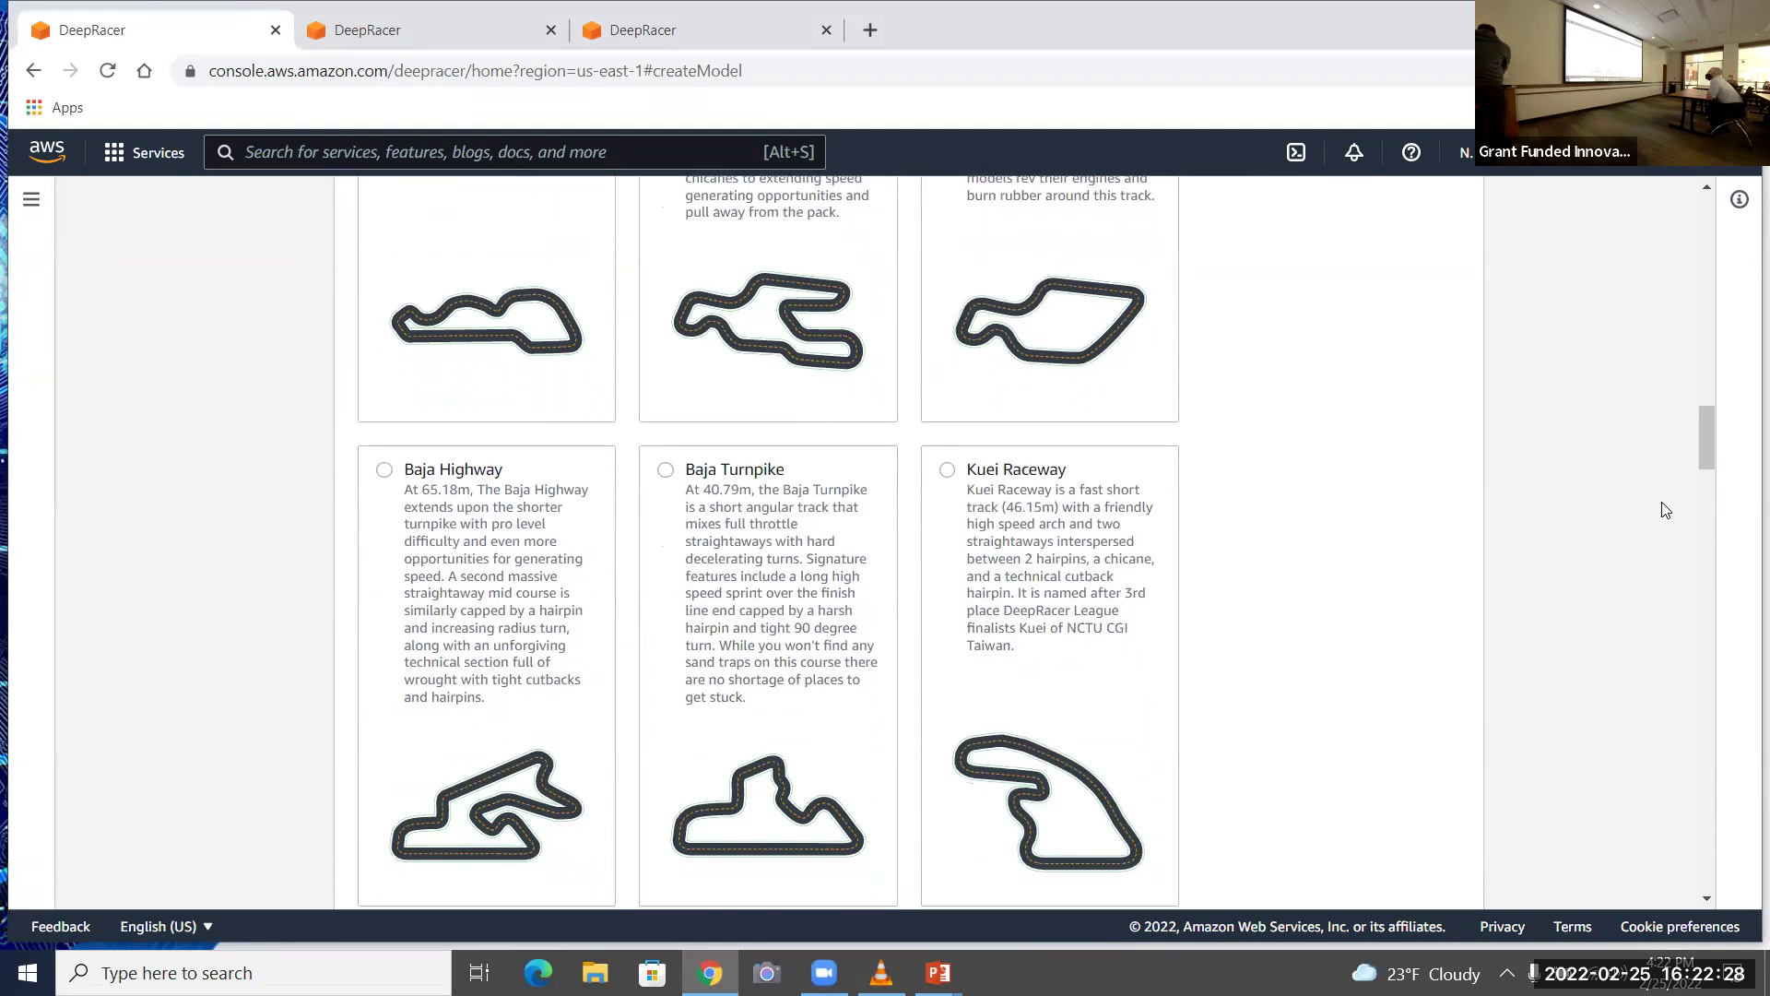
scroll(1665, 509, down, 15)
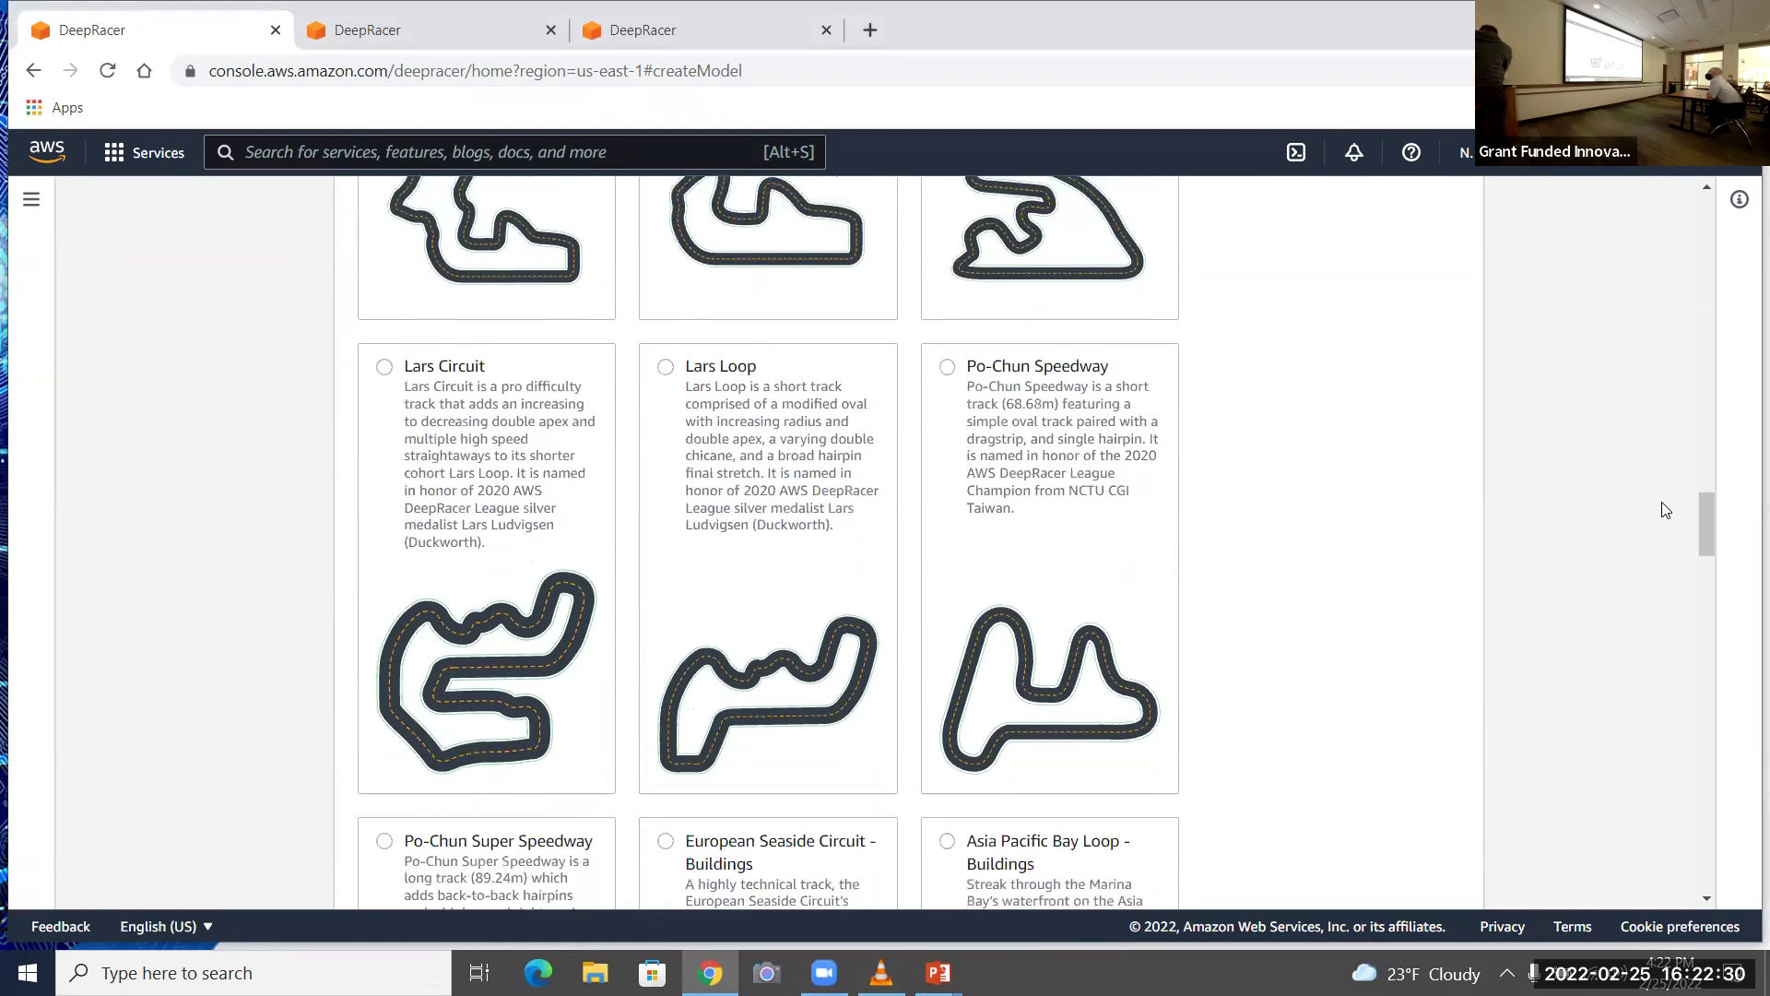
scroll(1665, 510, down, 8)
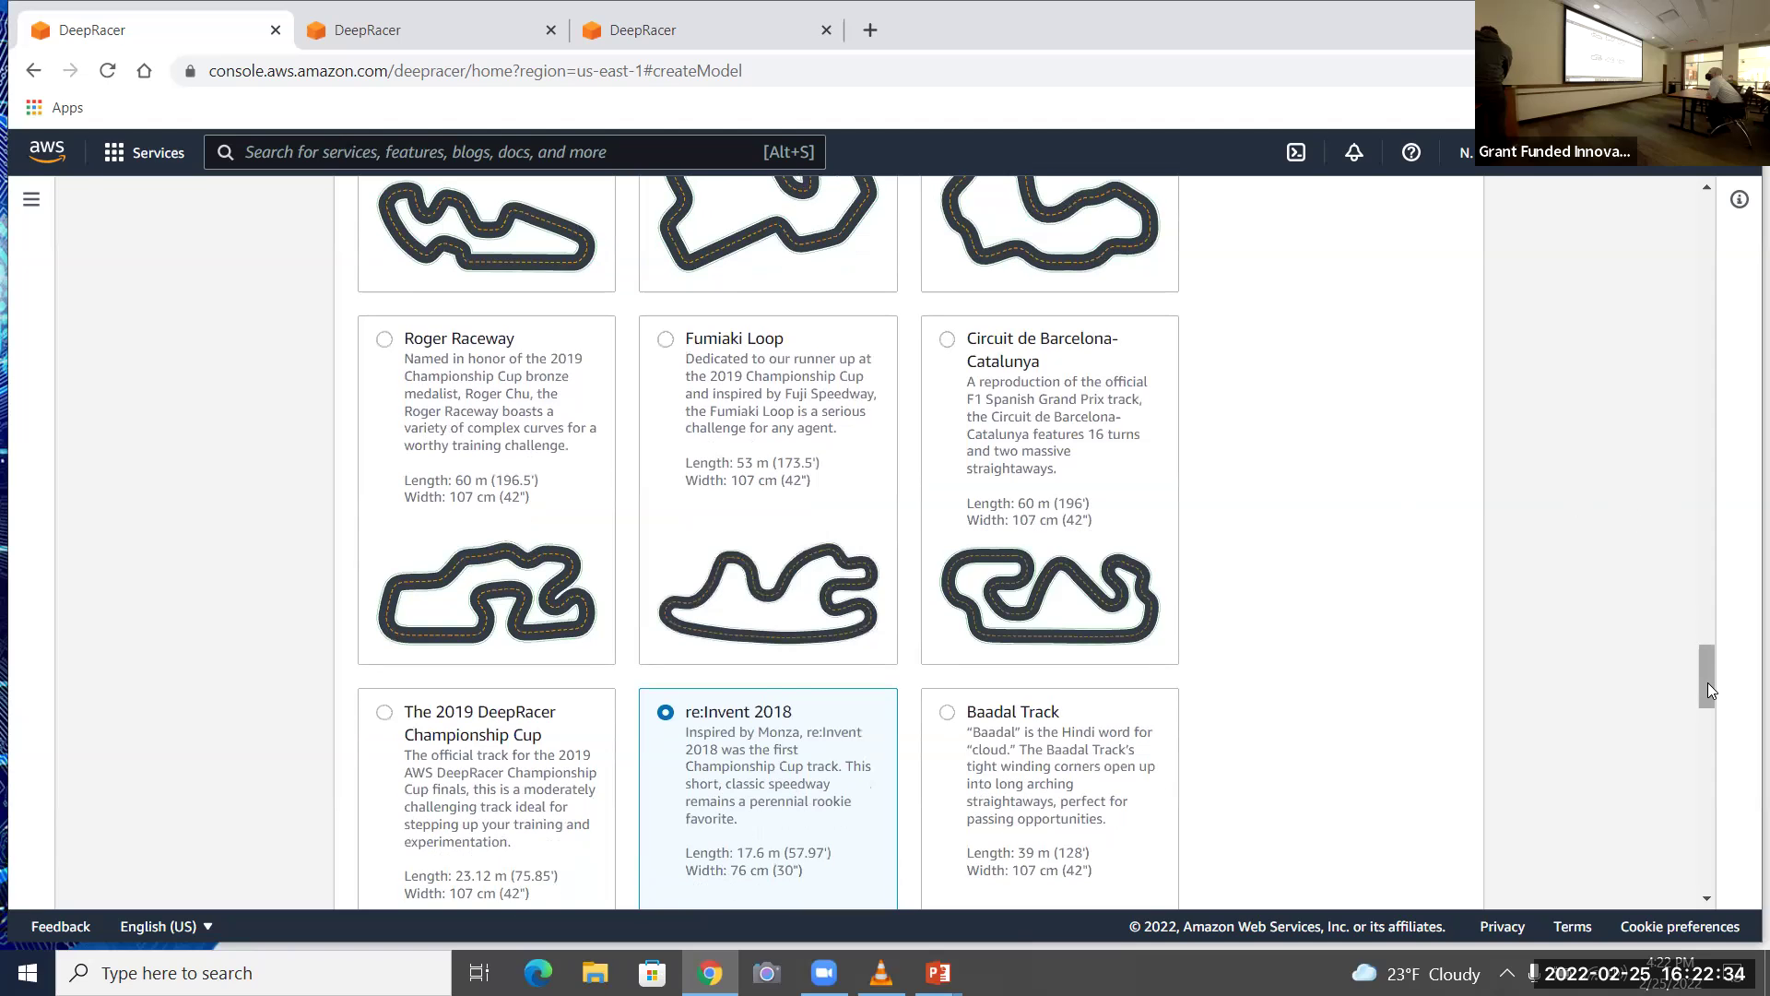
drag(1708, 682, 1675, 892)
click(1435, 870)
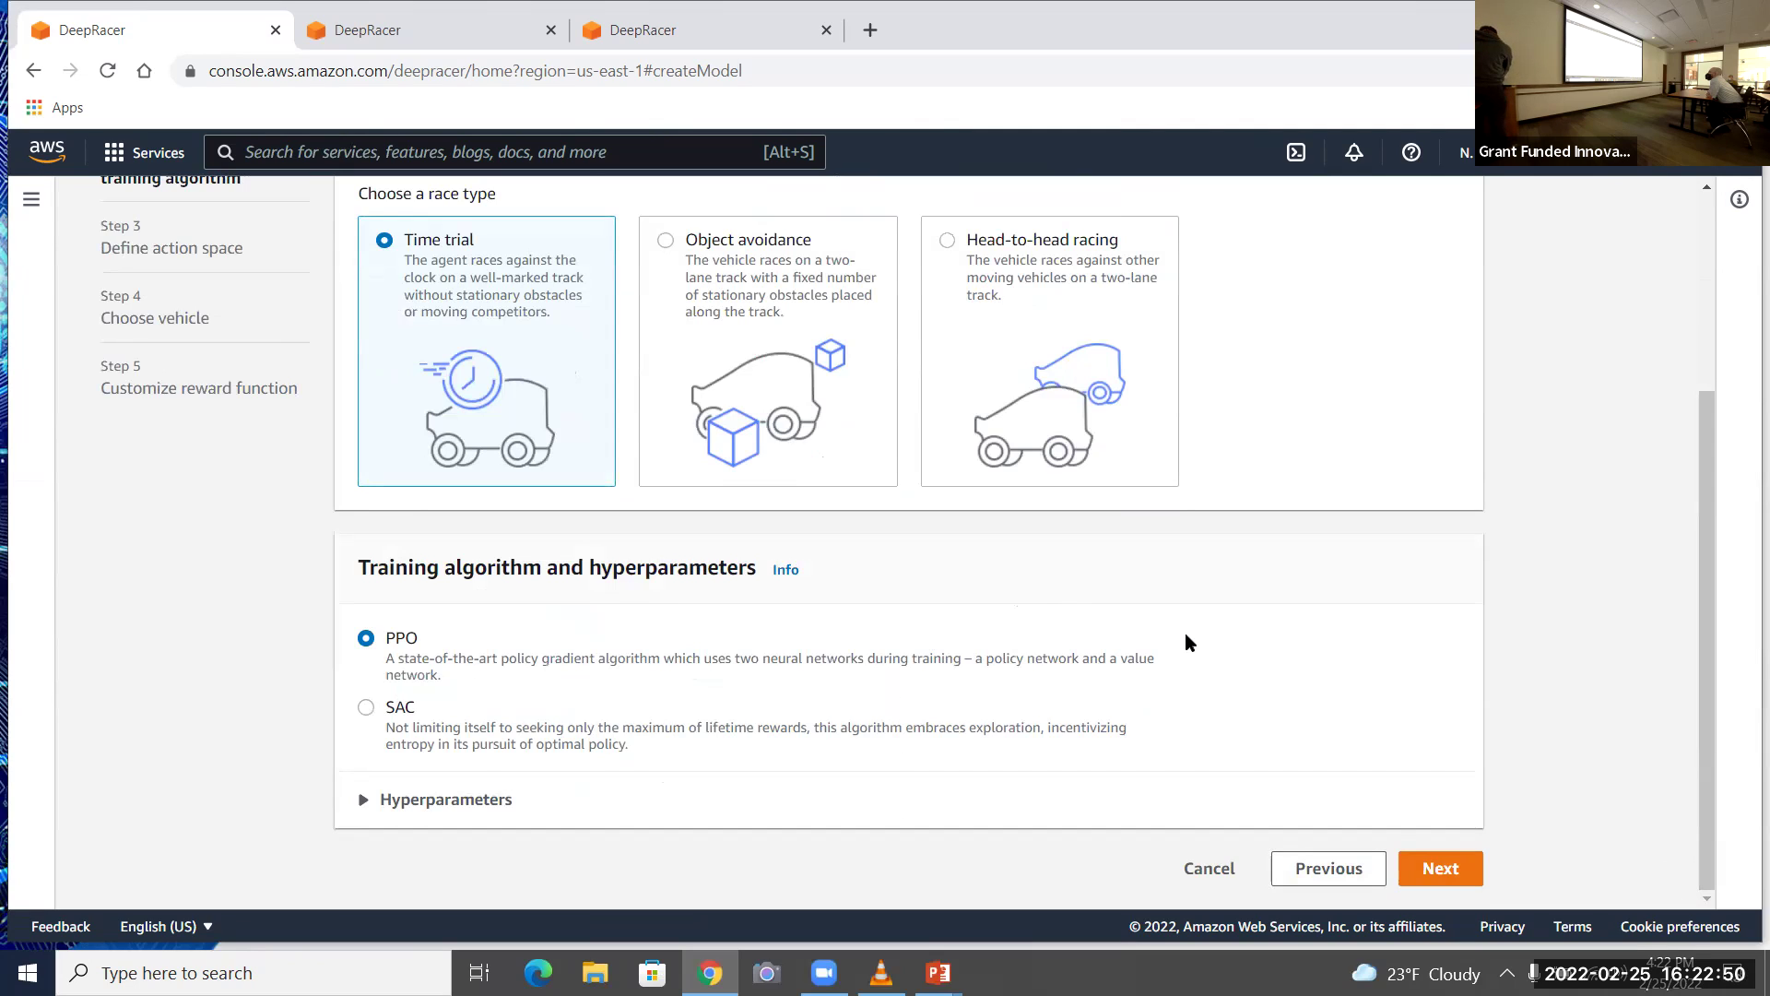
Review the PPO hyperparameters and continue to the action space definition with Time trial and the default values.
click(396, 809)
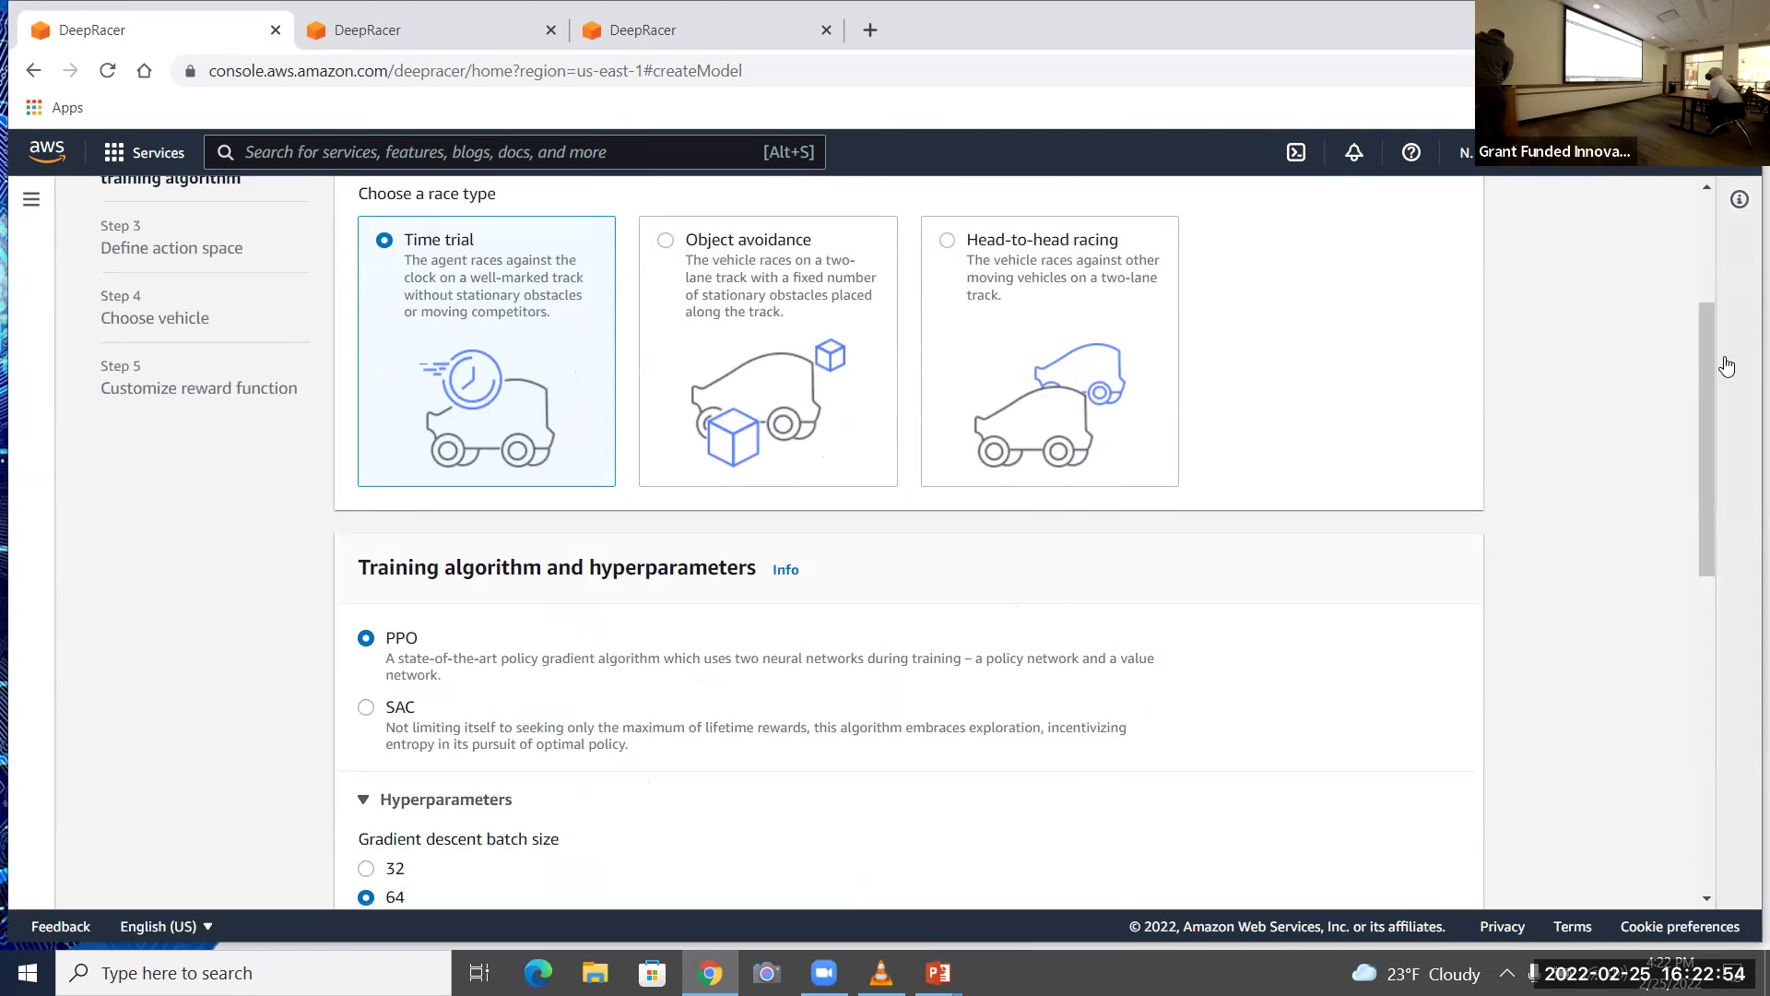
drag(1702, 365, 1694, 644)
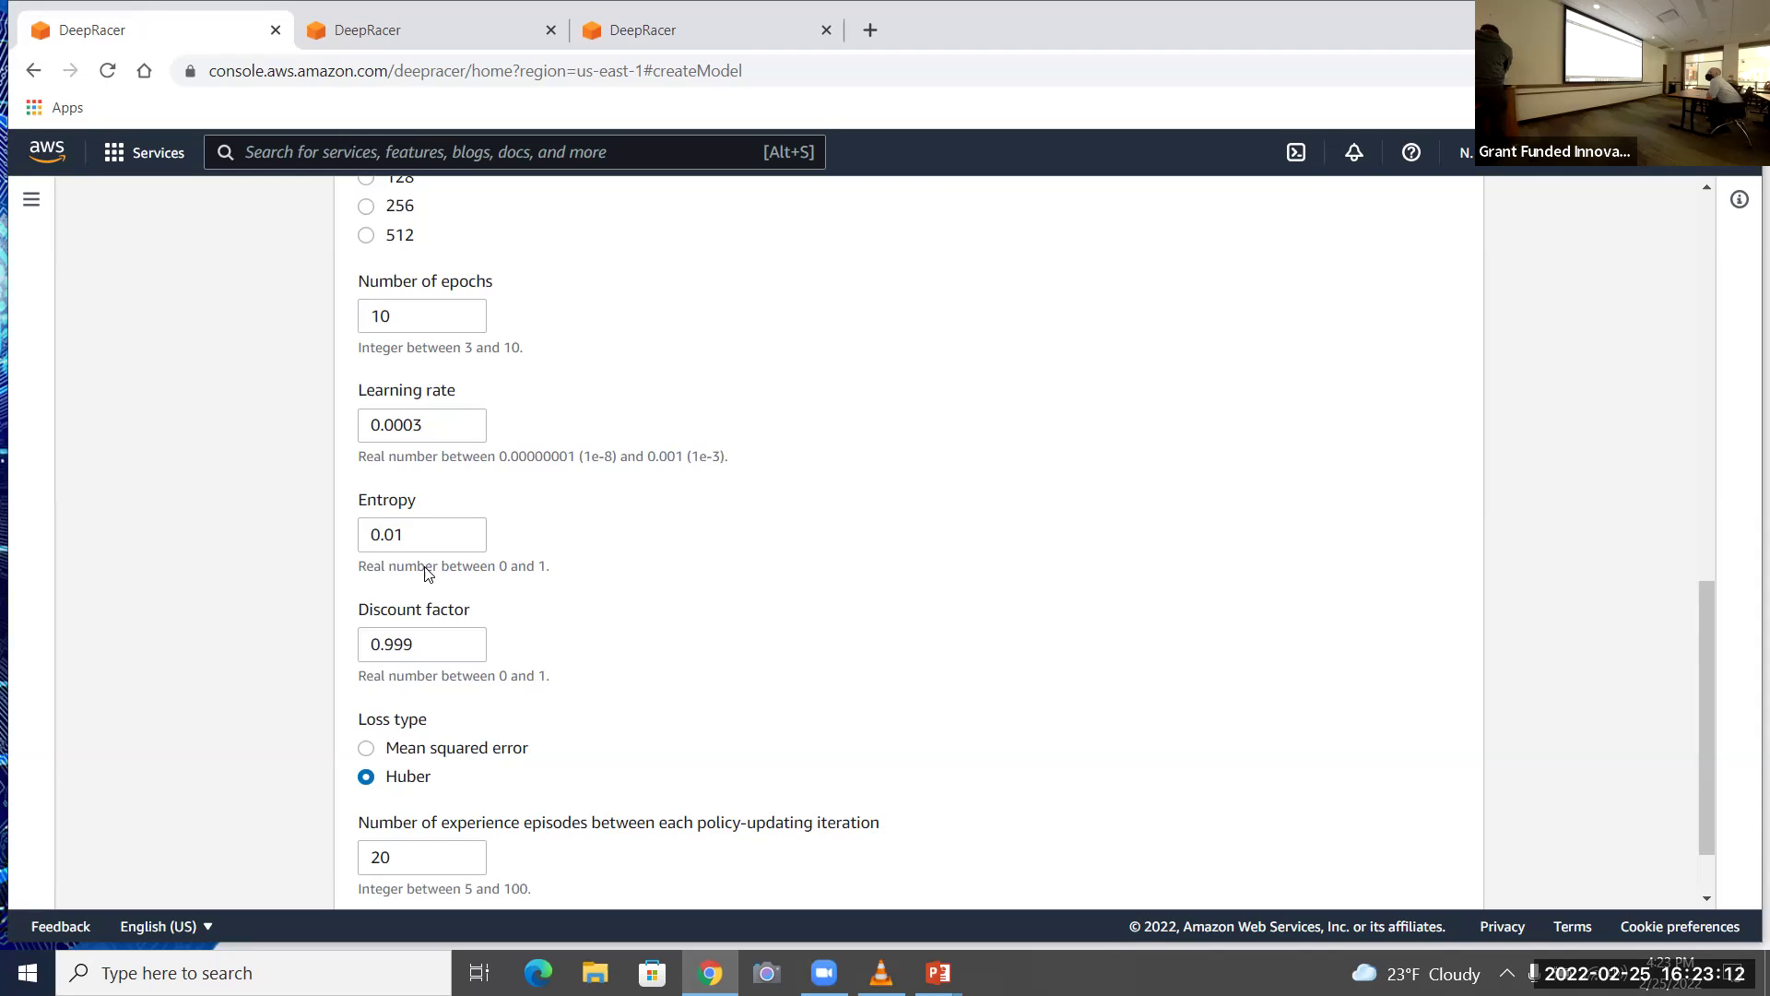
scroll(427, 573, down, 1)
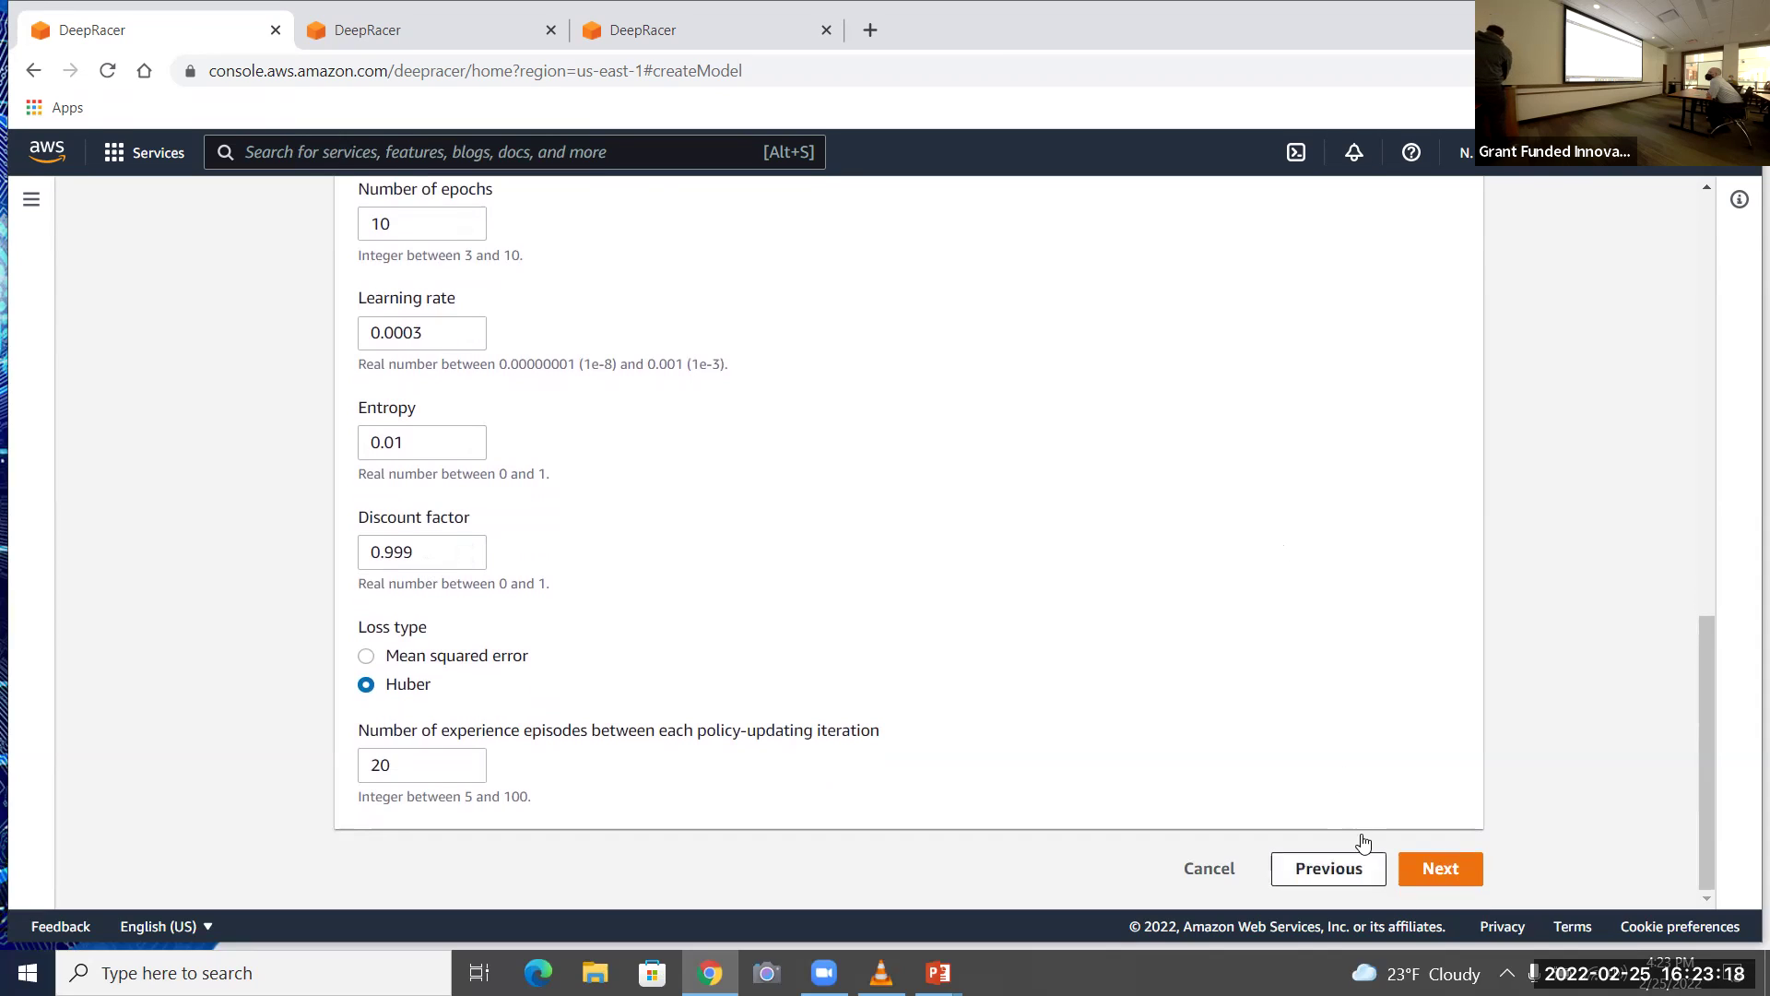
click(1454, 876)
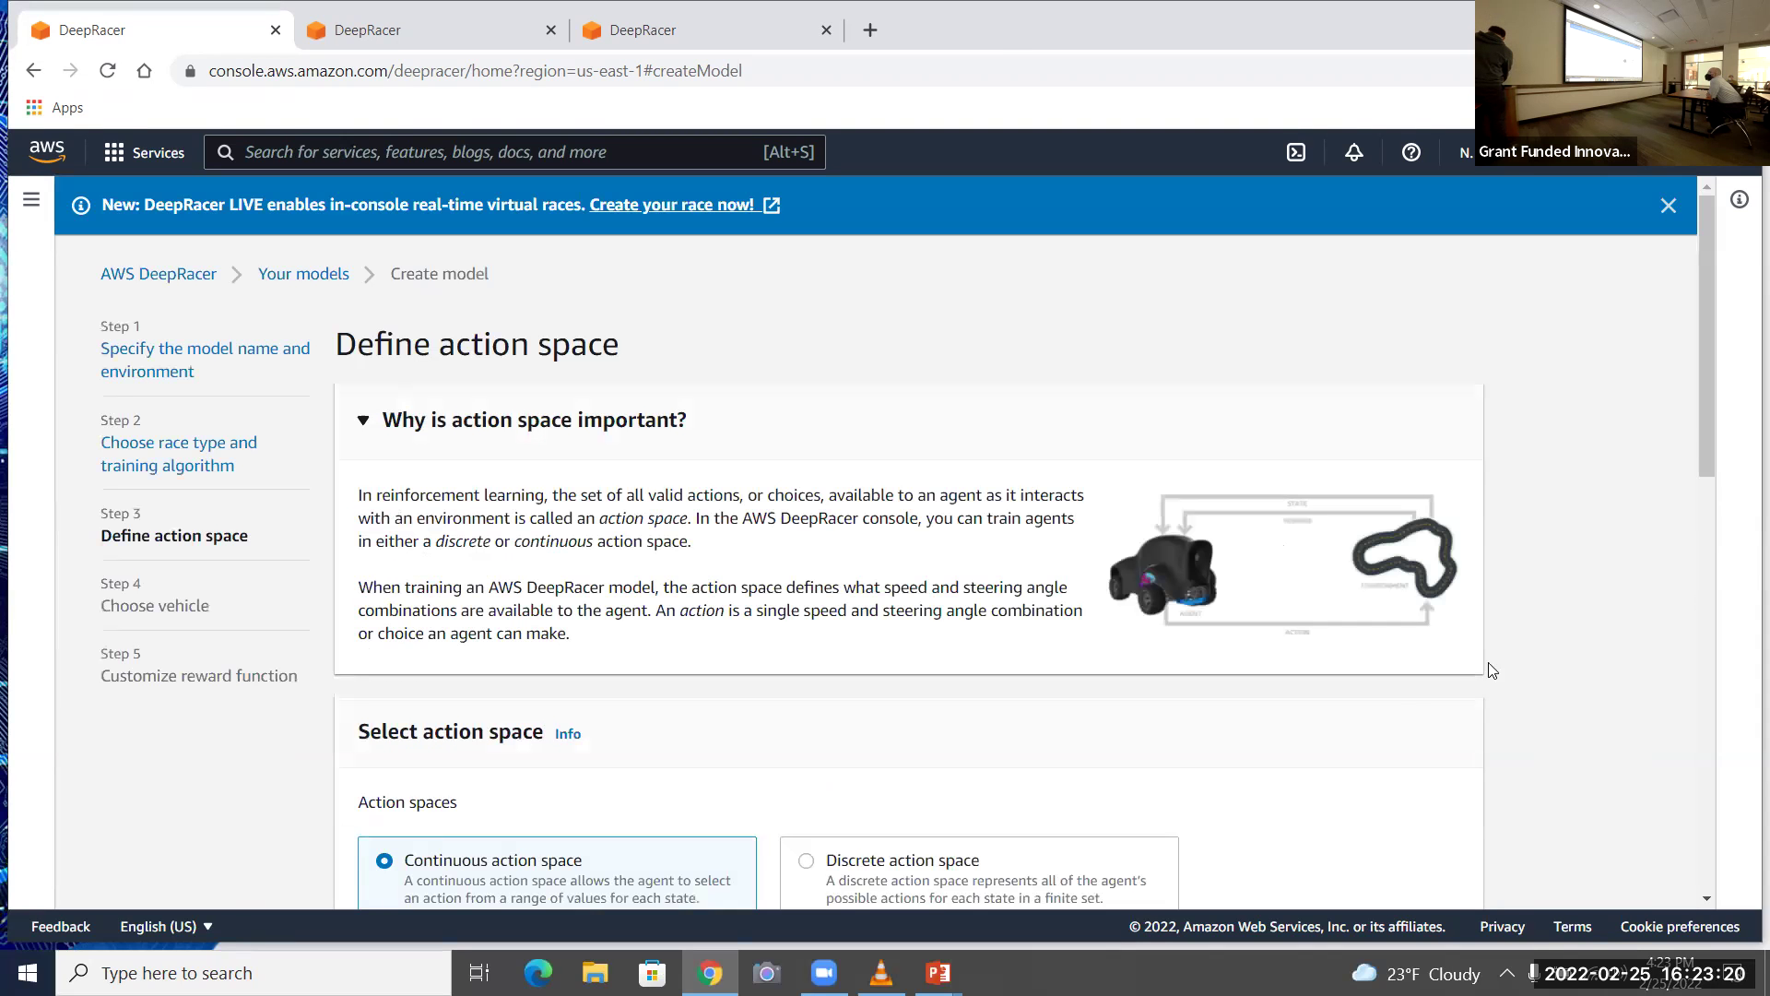
Set the maximum speed of the continuous action space to 3.0 m/s.
drag(1709, 413, 1665, 551)
scroll(1665, 551, down, 3)
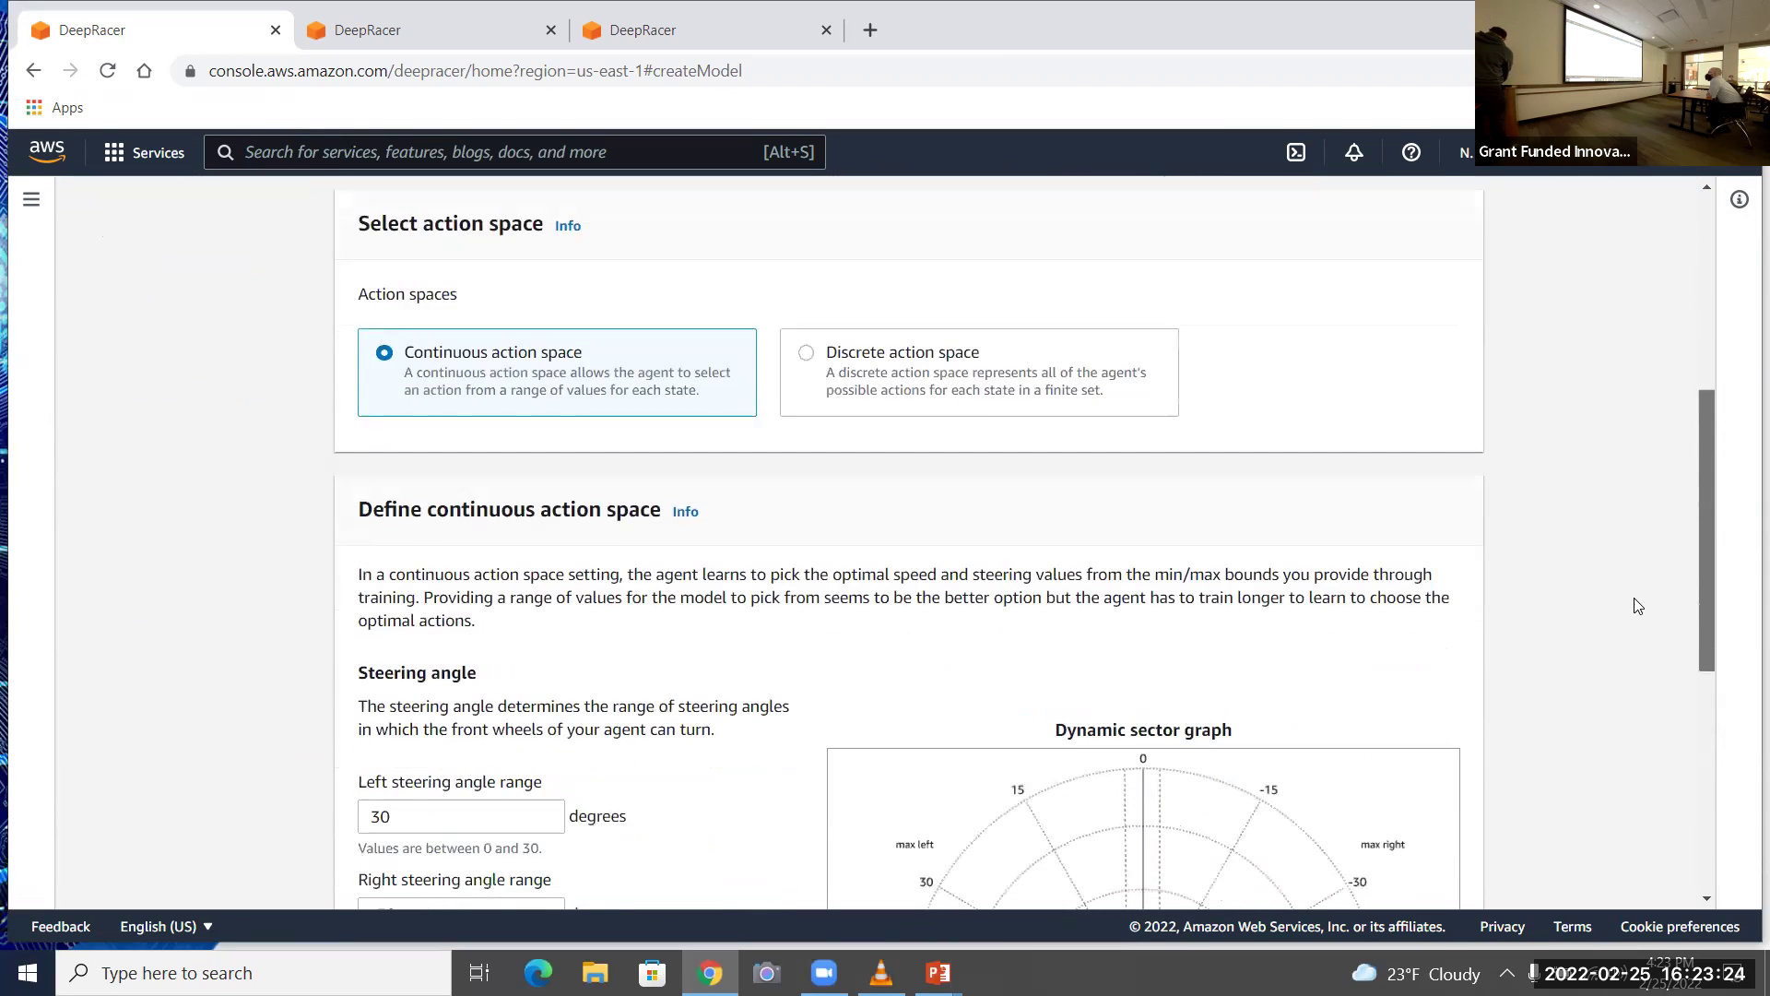
scroll(1627, 611, down, 1)
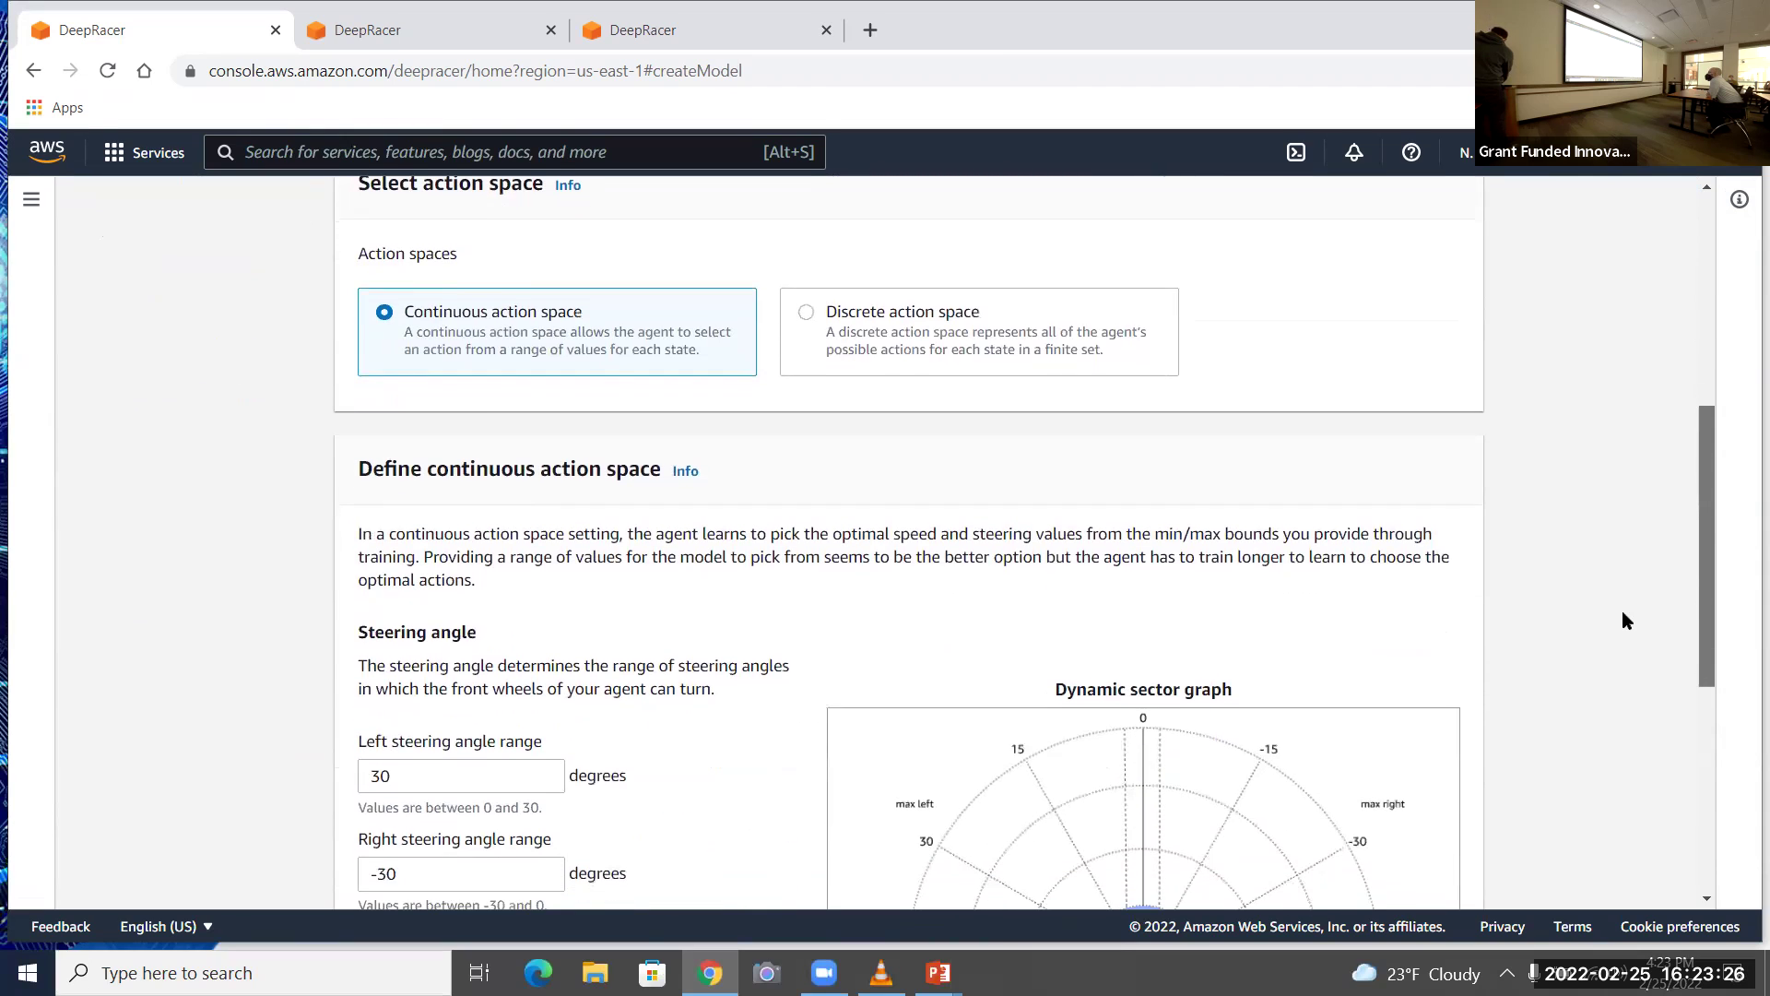
scroll(1628, 616, up, 1)
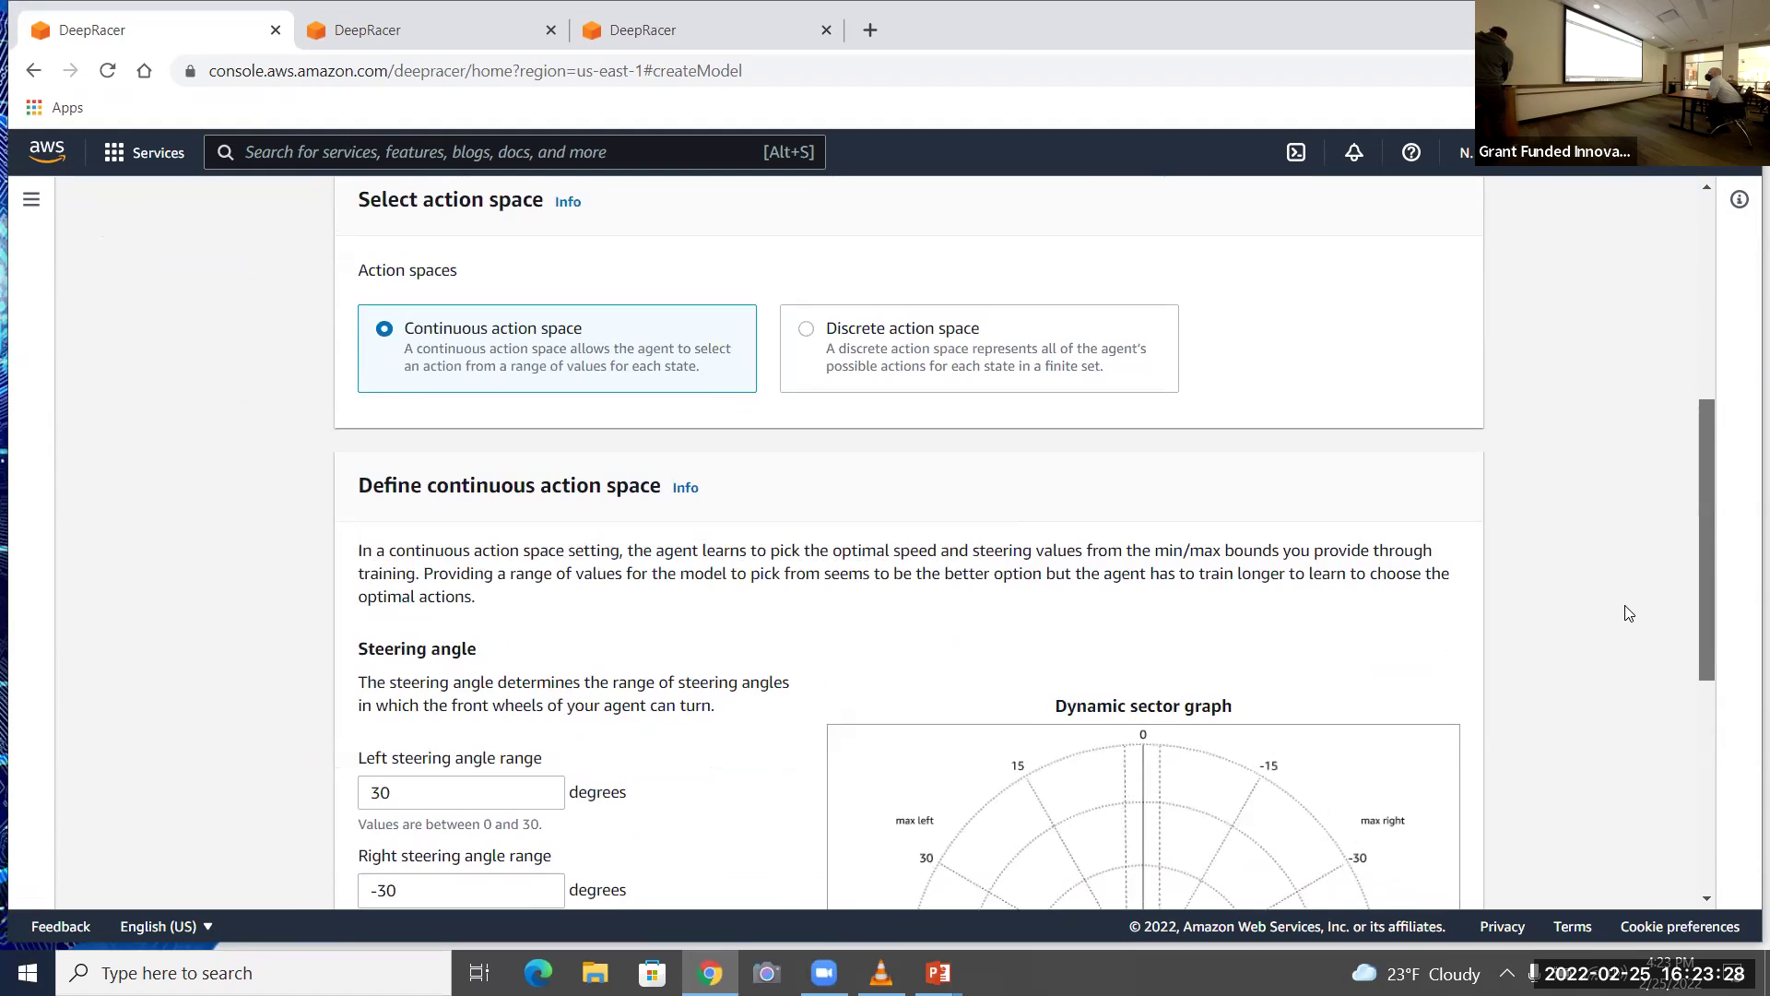
scroll(1628, 613, down, 3)
scroll(1592, 735, down, 1)
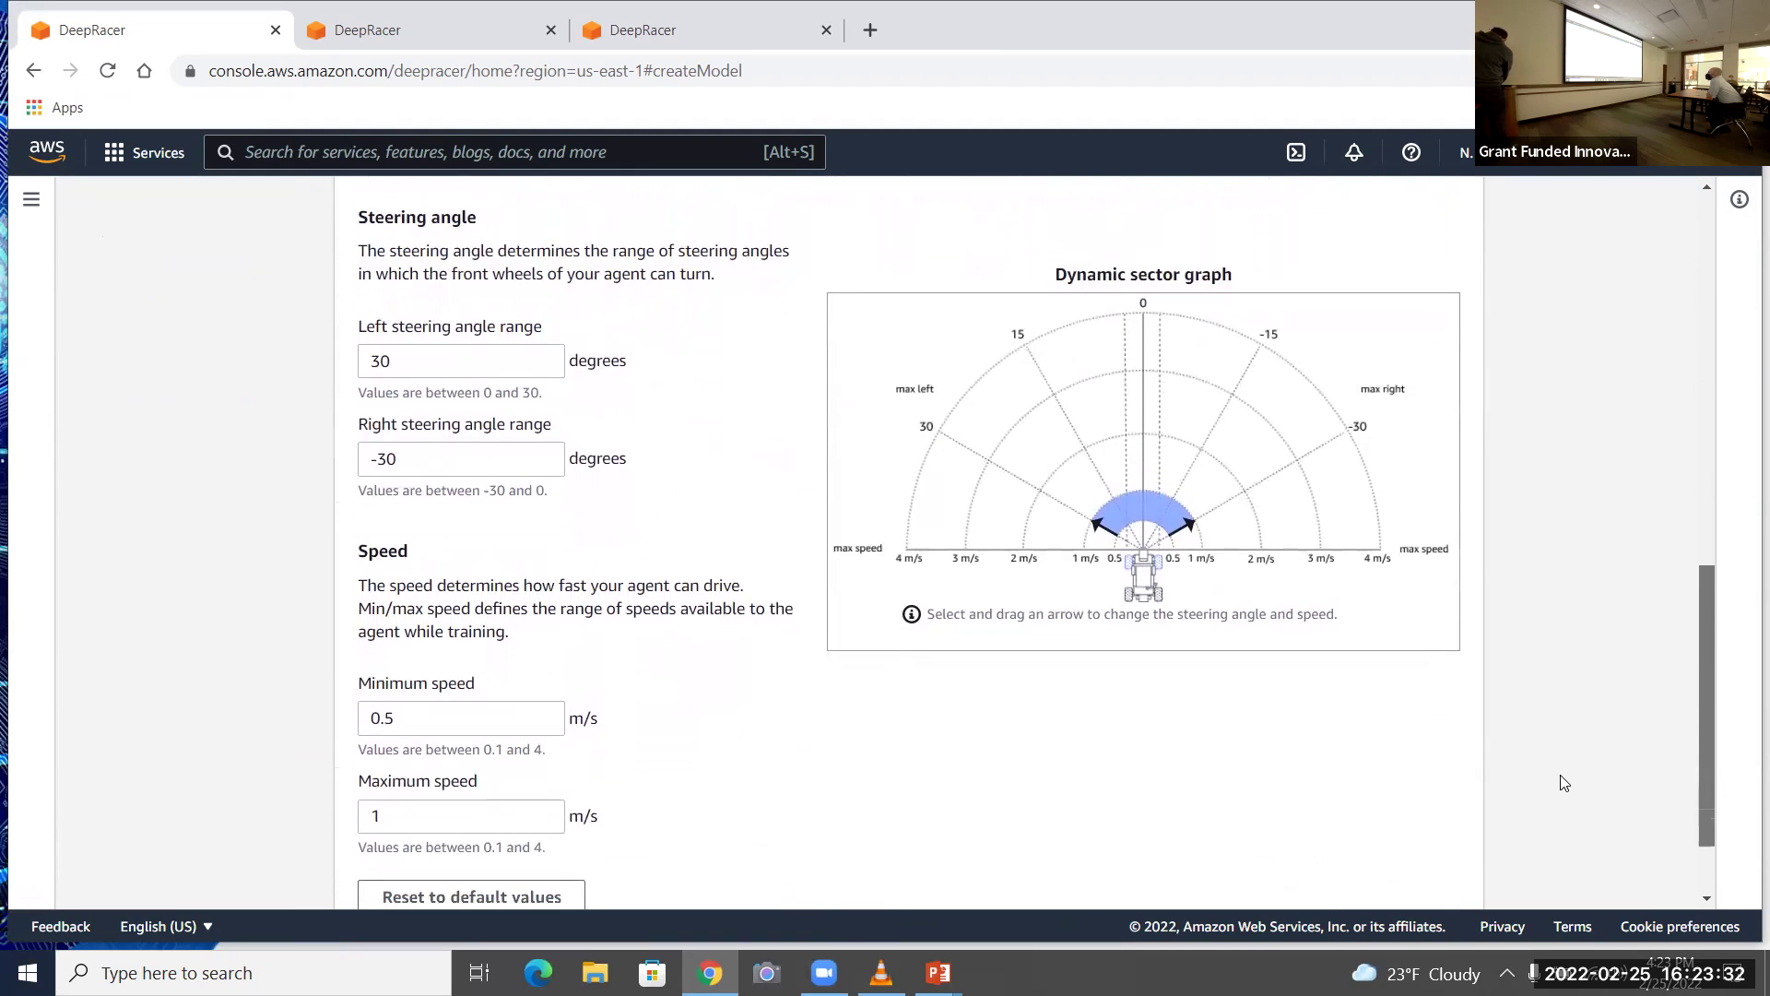
click(437, 790)
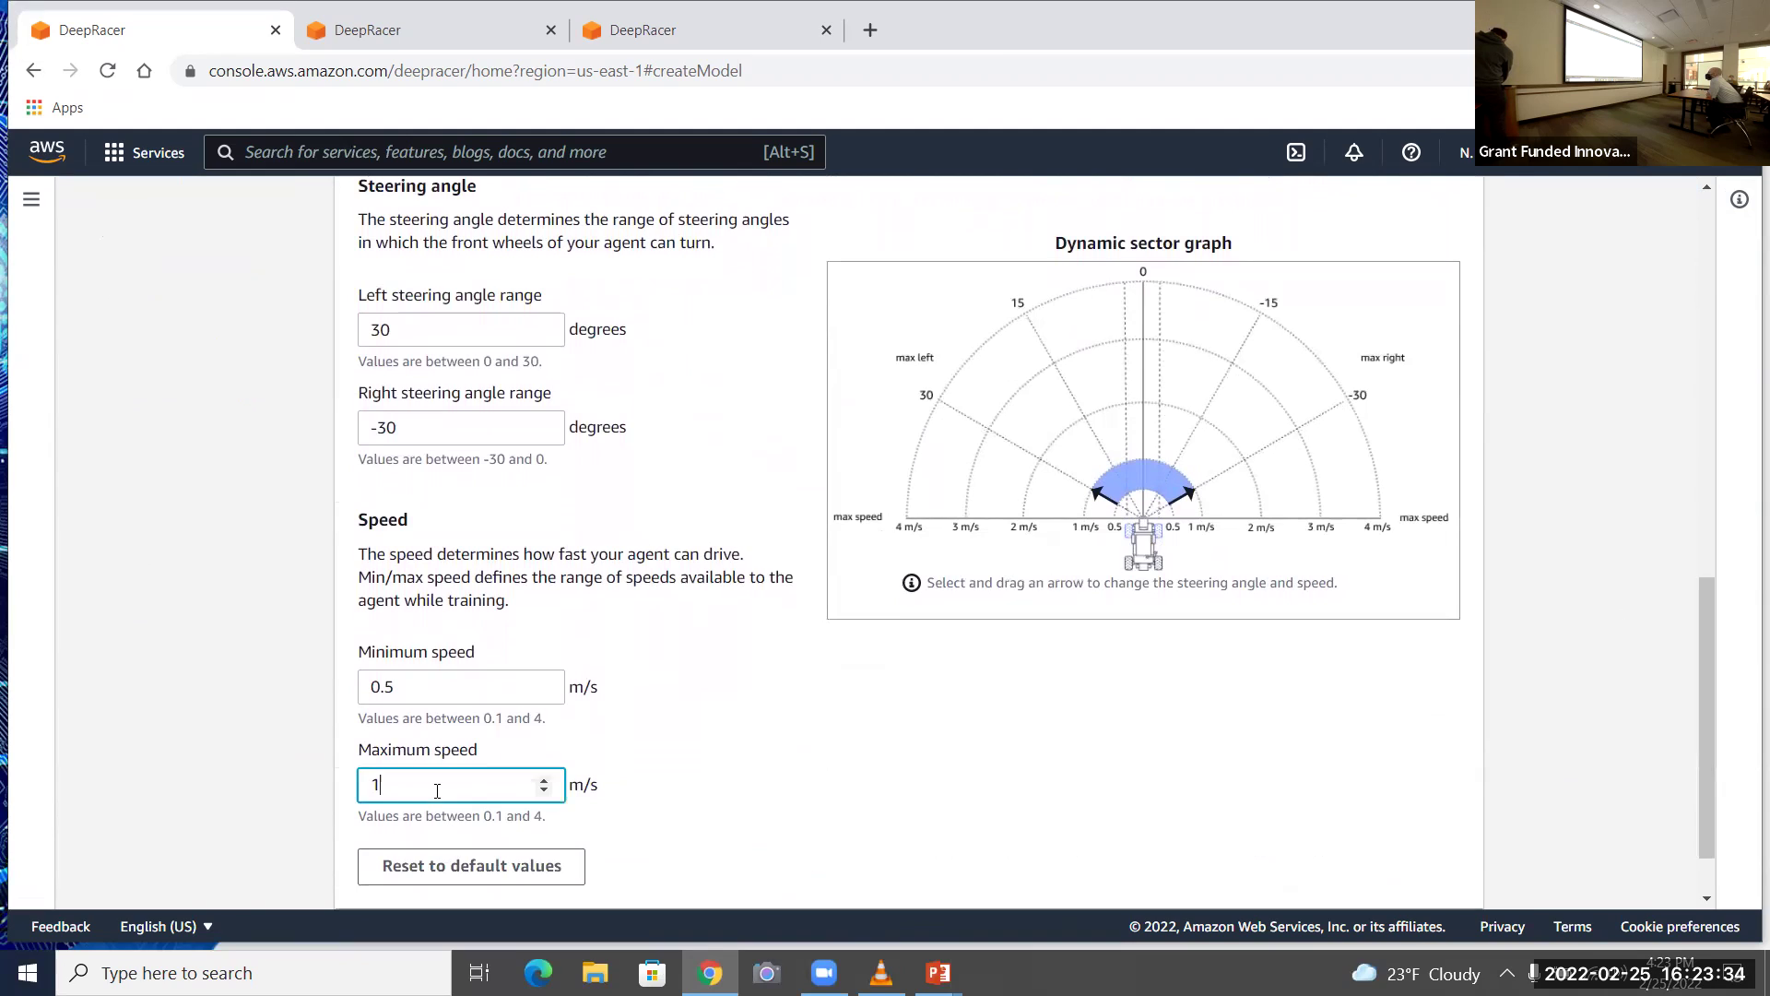
key(BackSpace)
text(30)
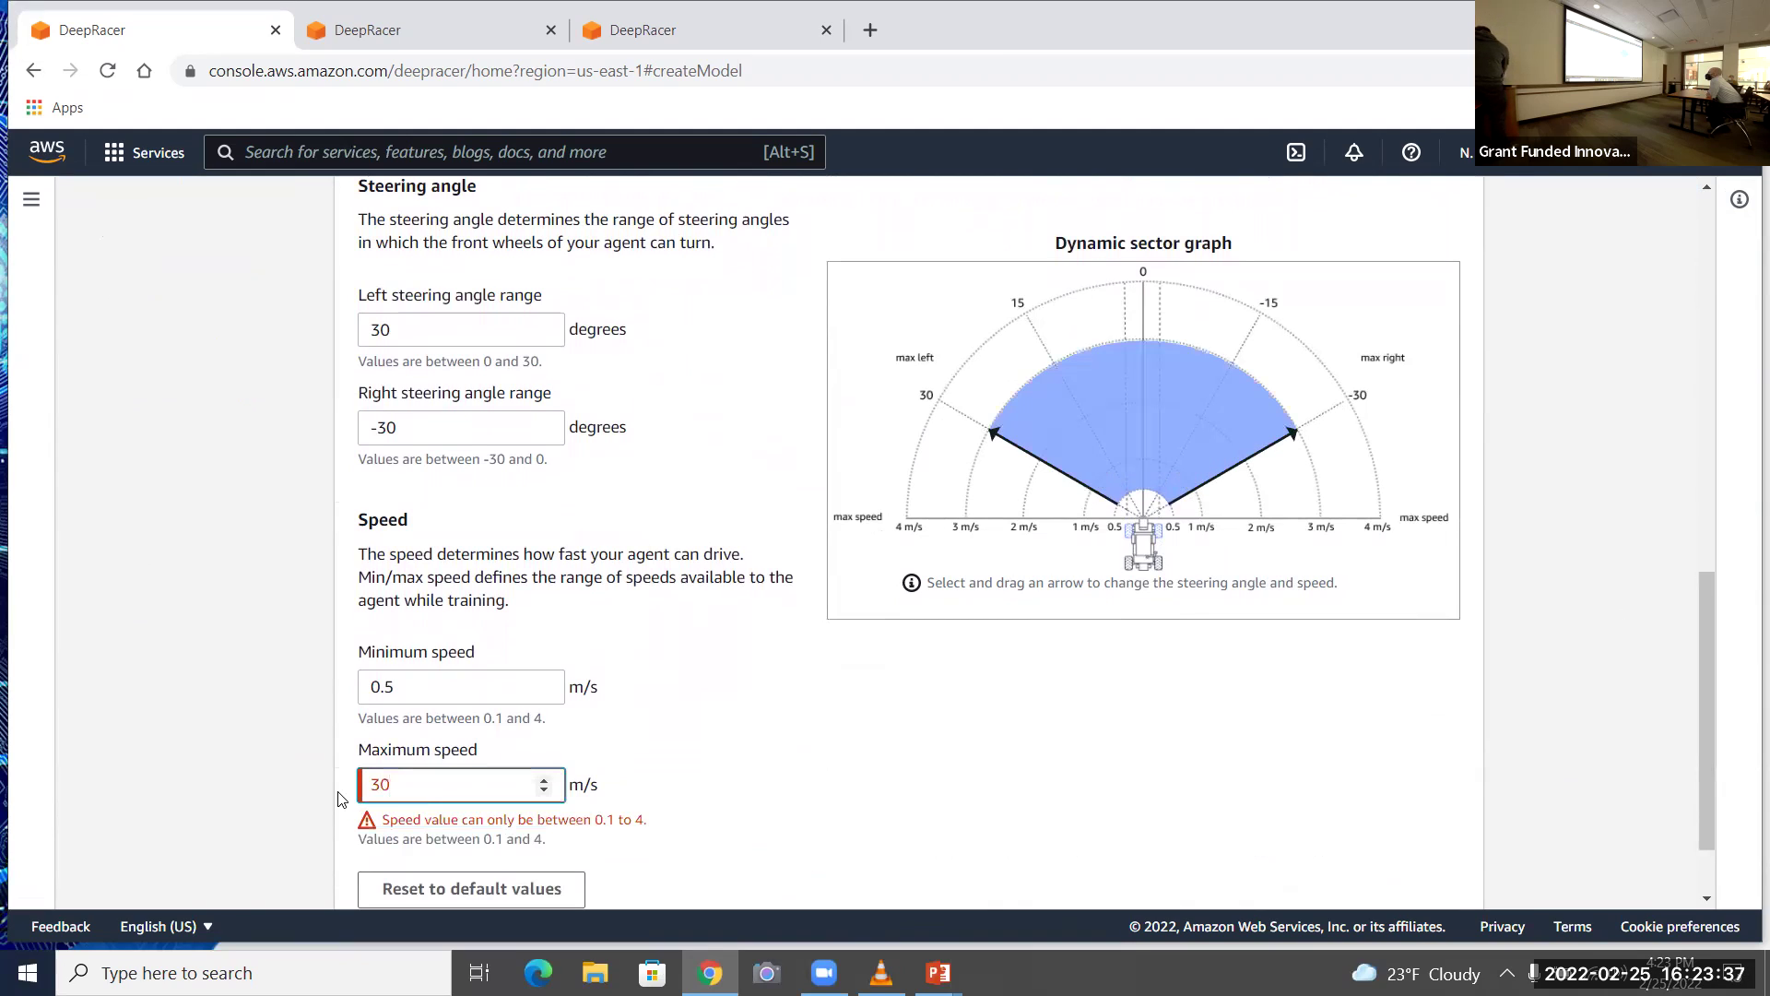
key(BackSpace)
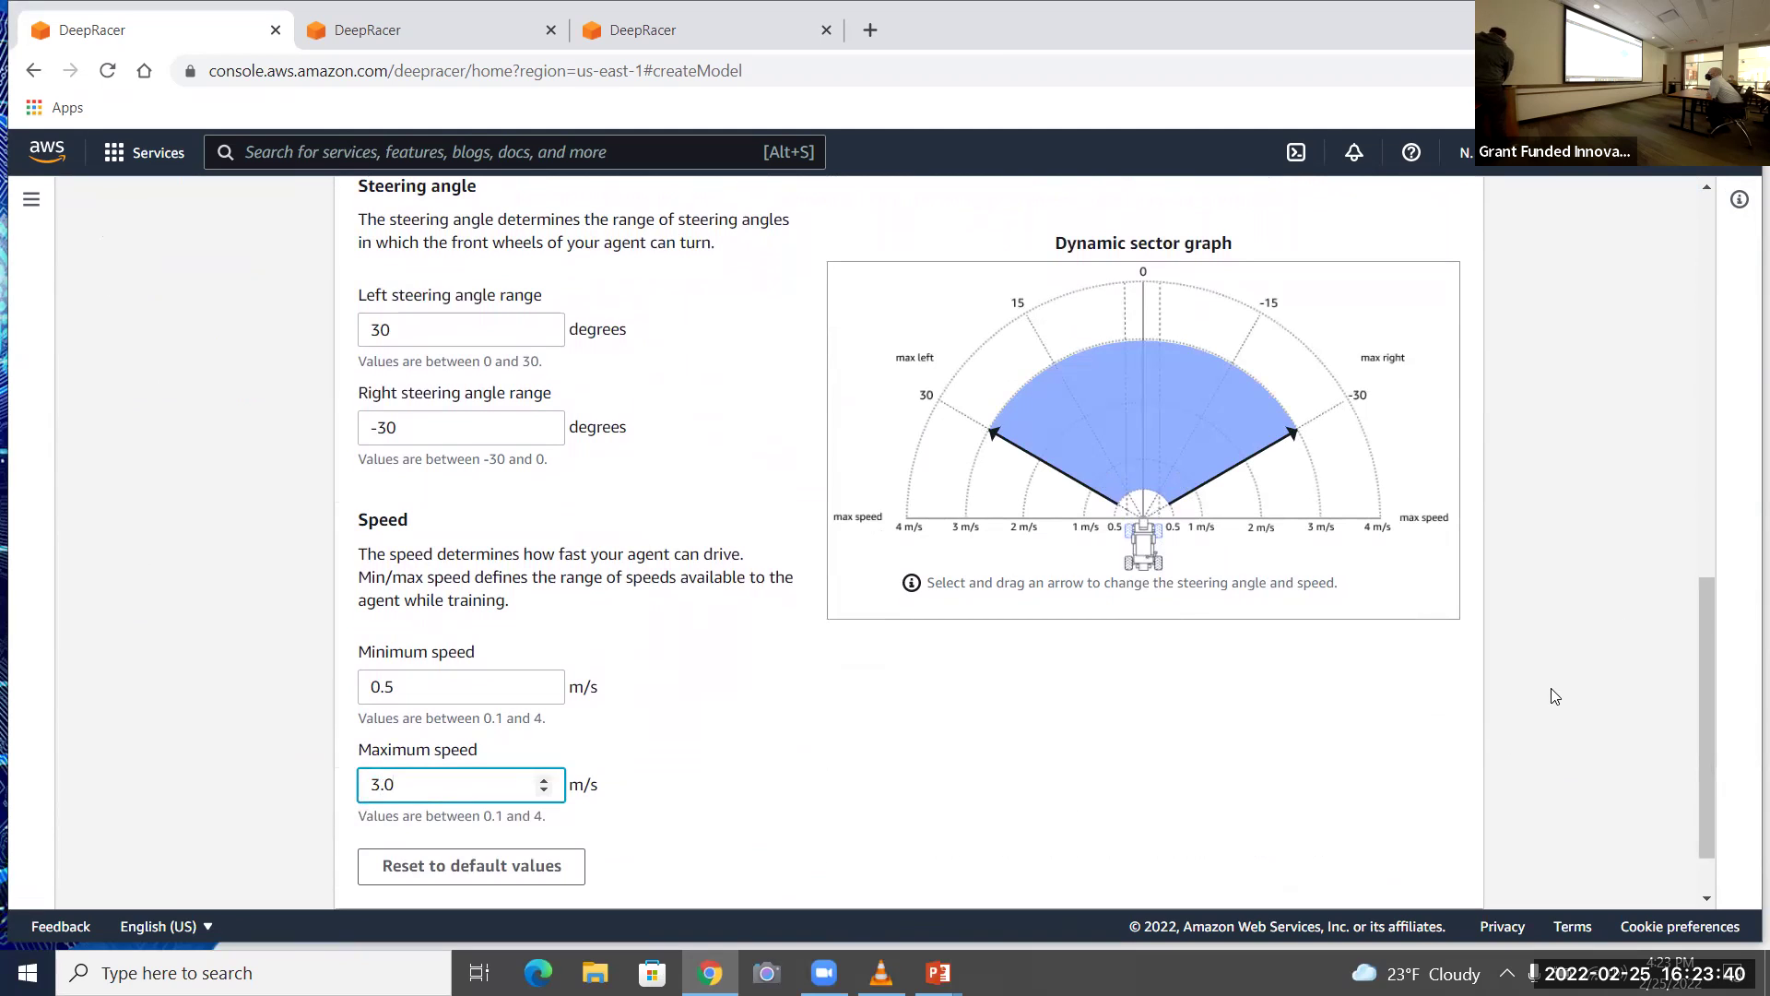
Choose the discrete action space and continue to the vehicle selection with its default action list.
drag(1702, 605, 1701, 572)
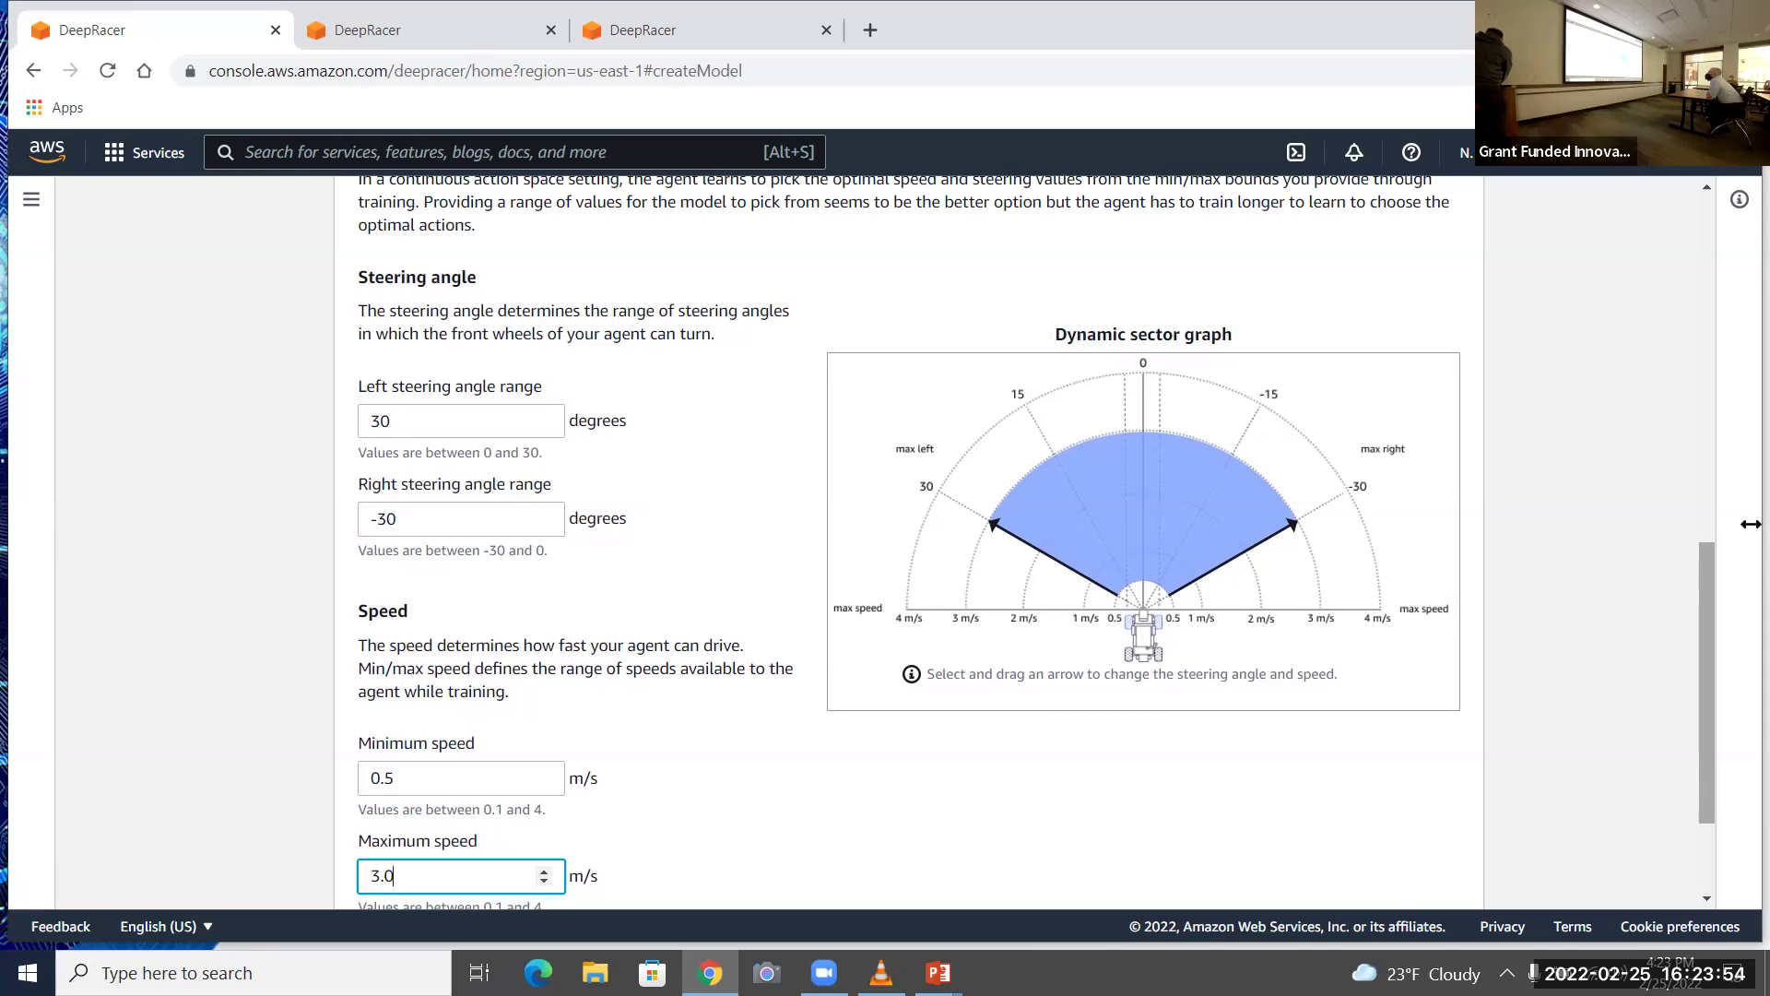
drag(1710, 572, 1704, 450)
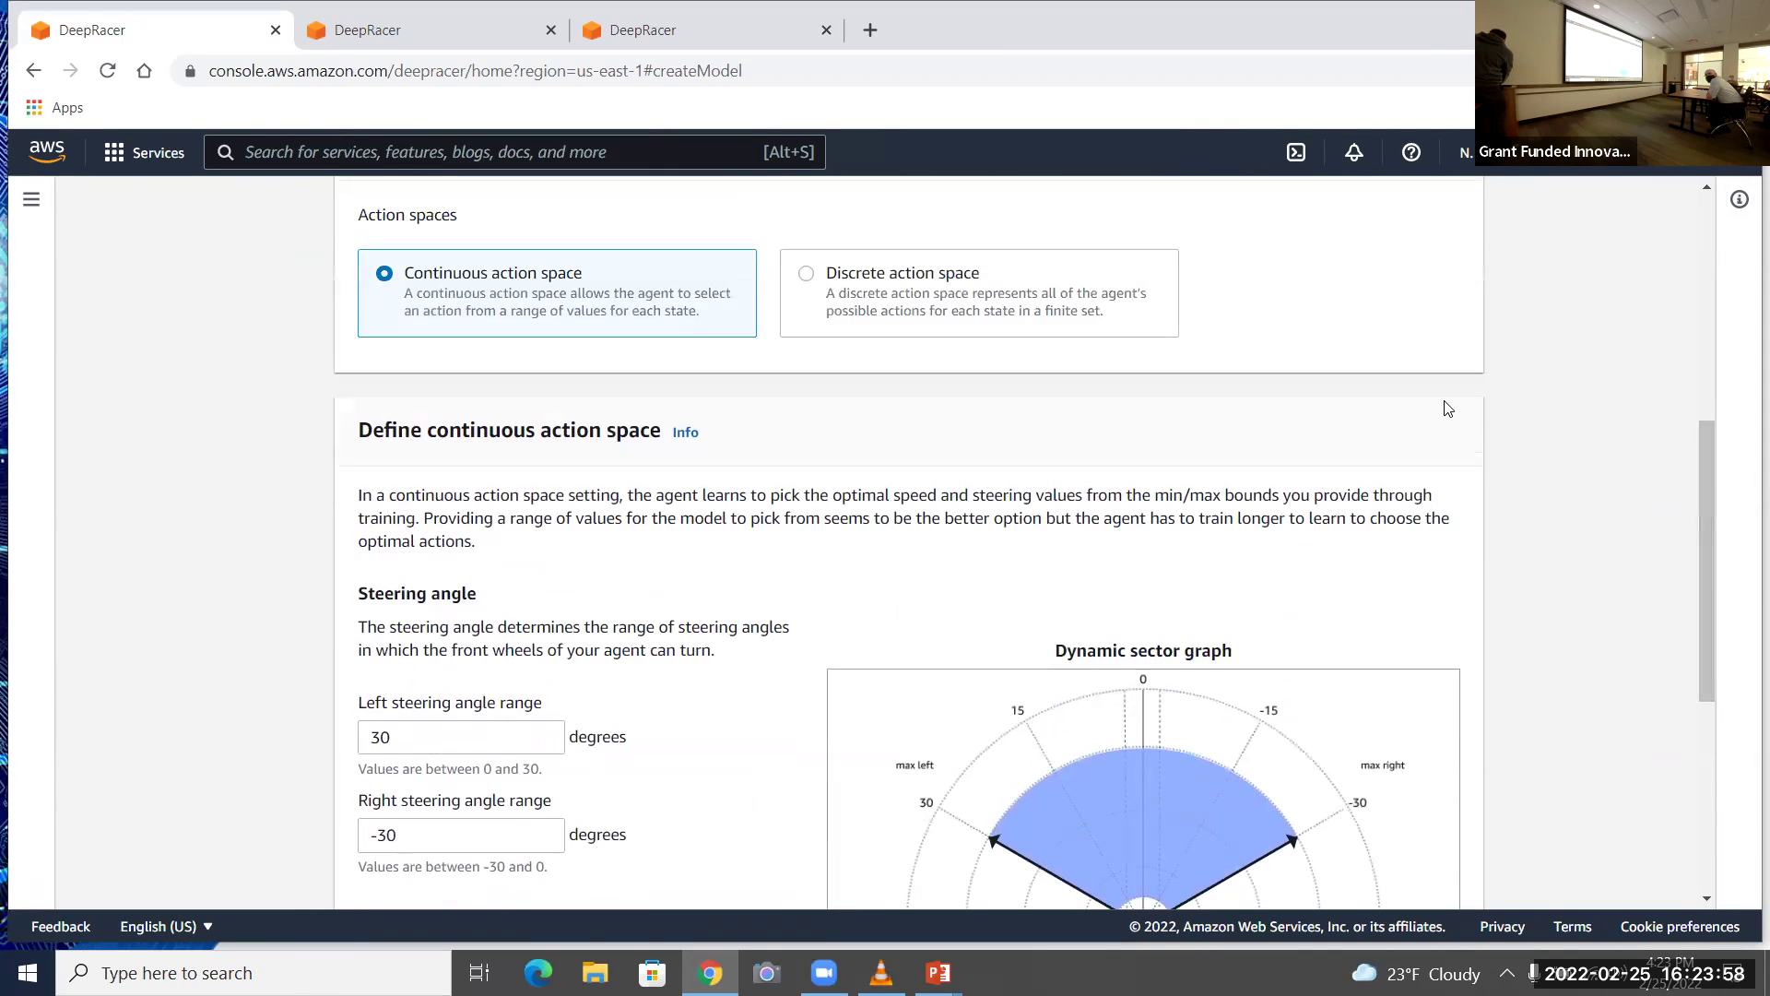
click(832, 274)
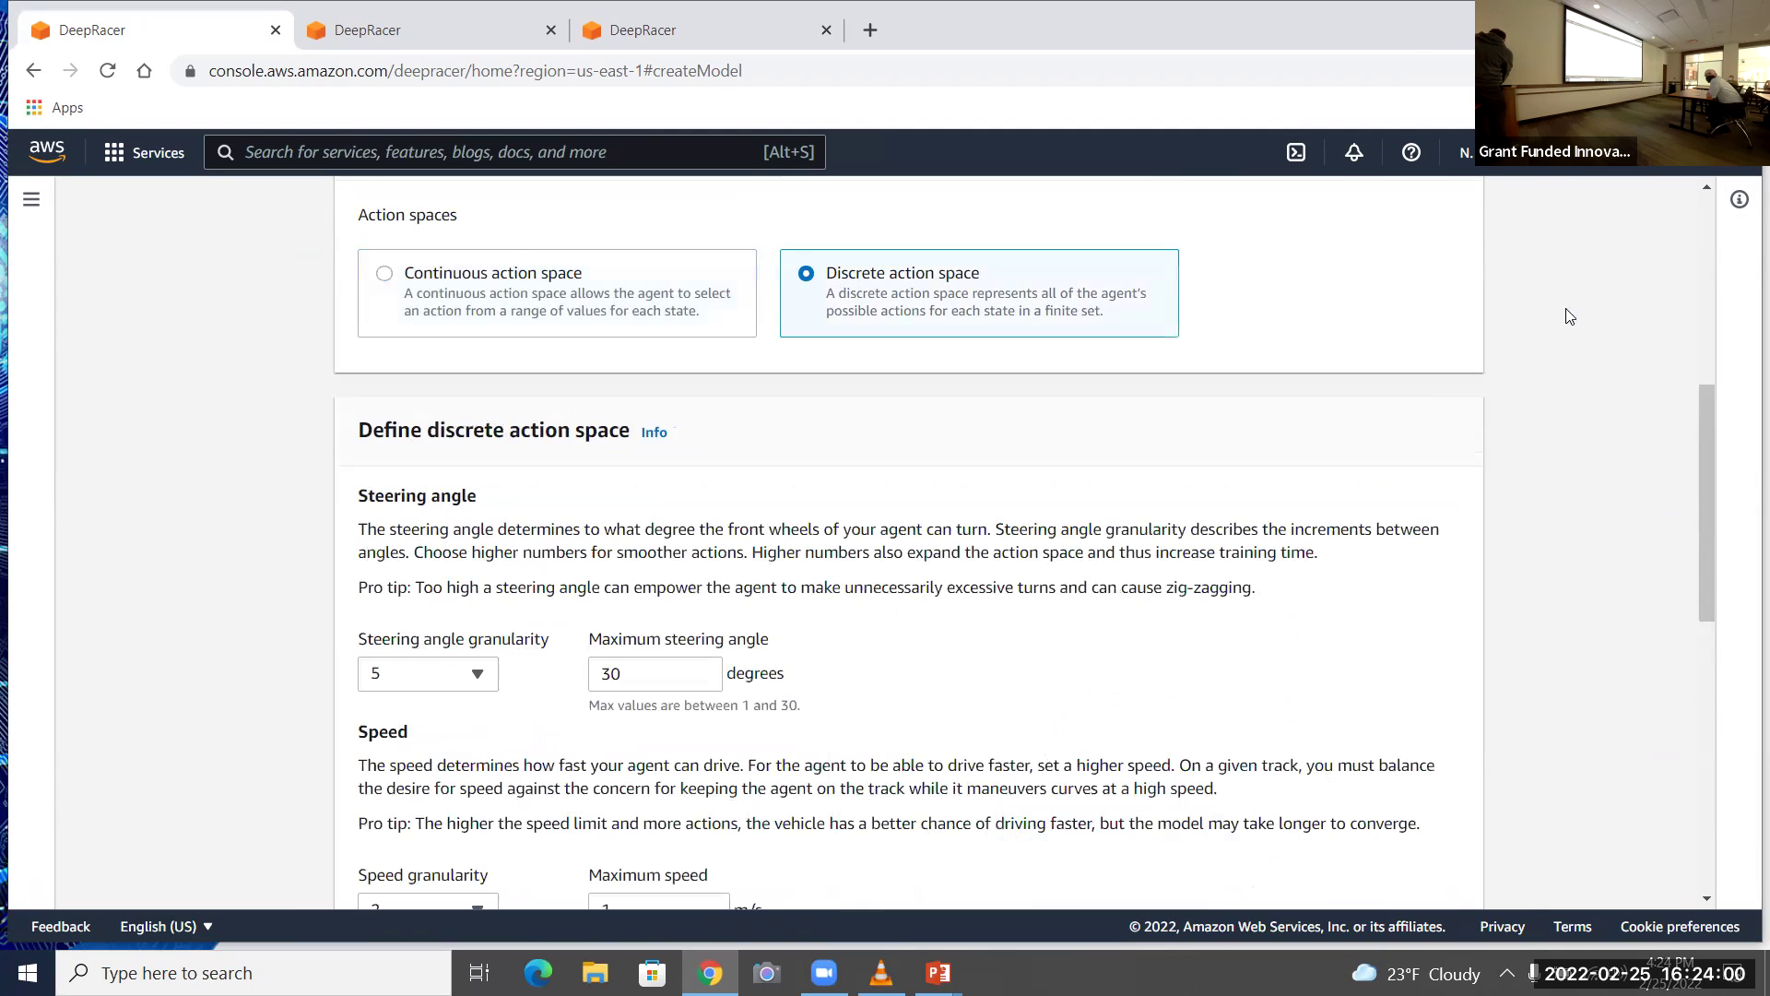
drag(1706, 423, 1640, 696)
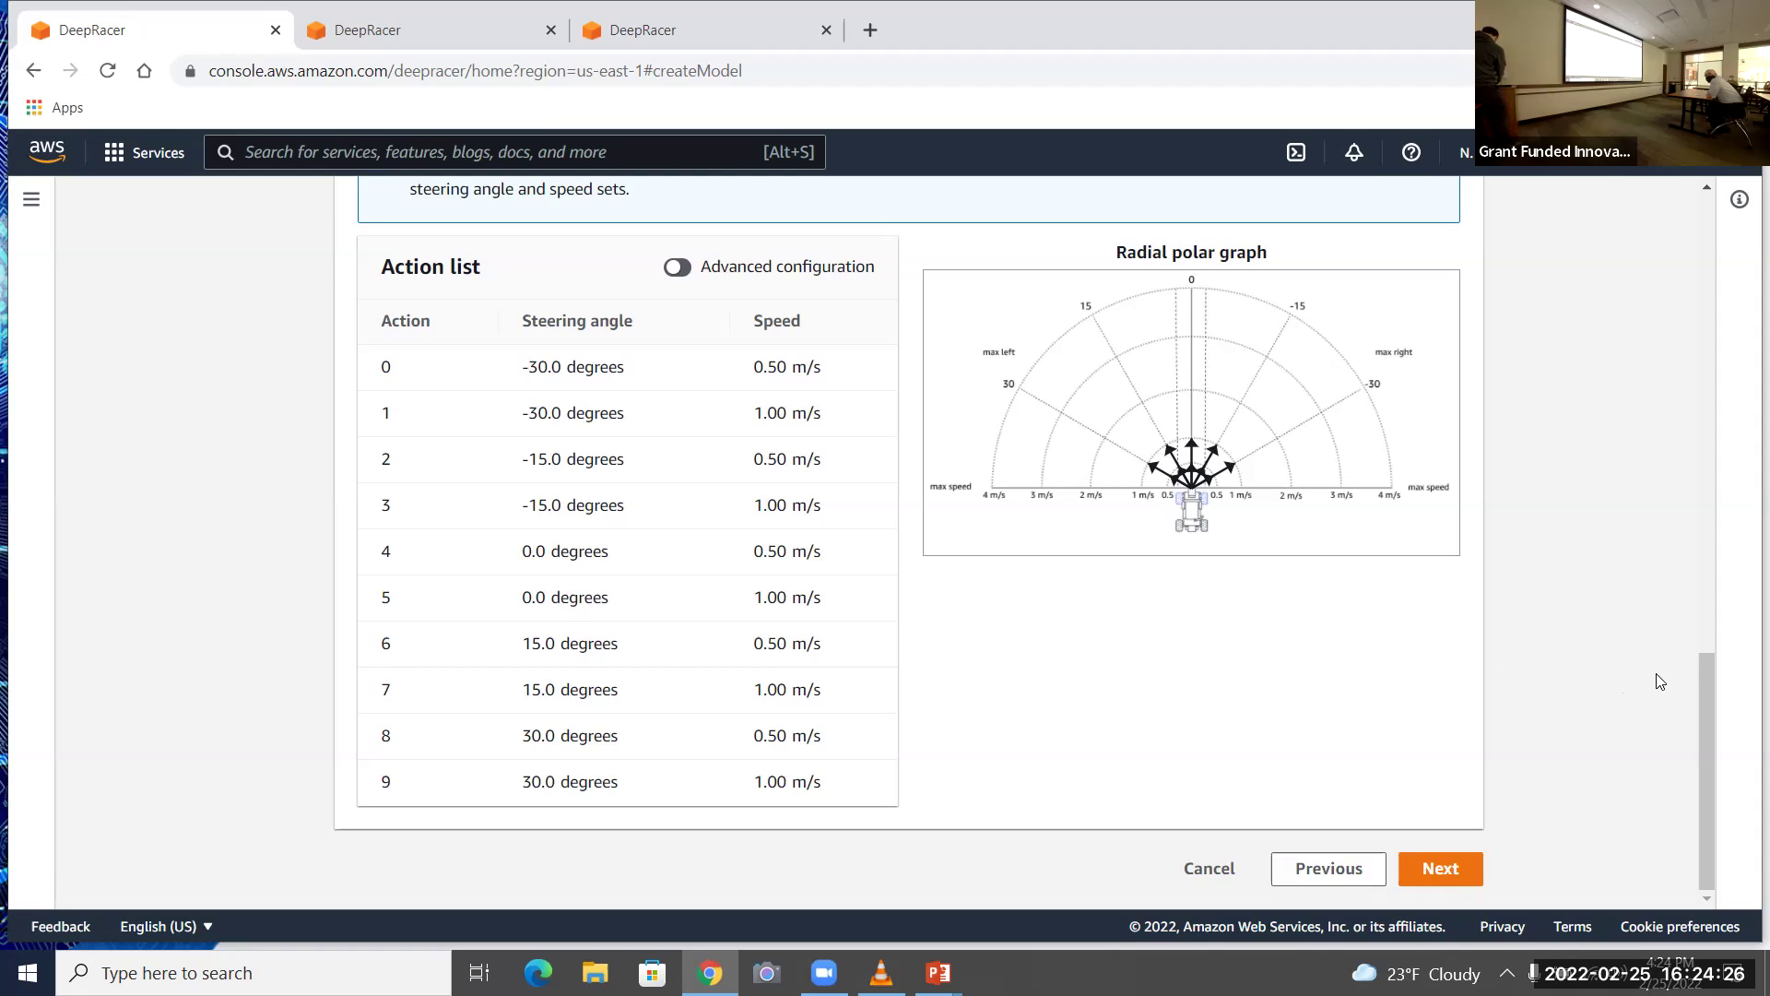
scroll(1705, 691, up, 1)
scroll(1705, 696, down, 1)
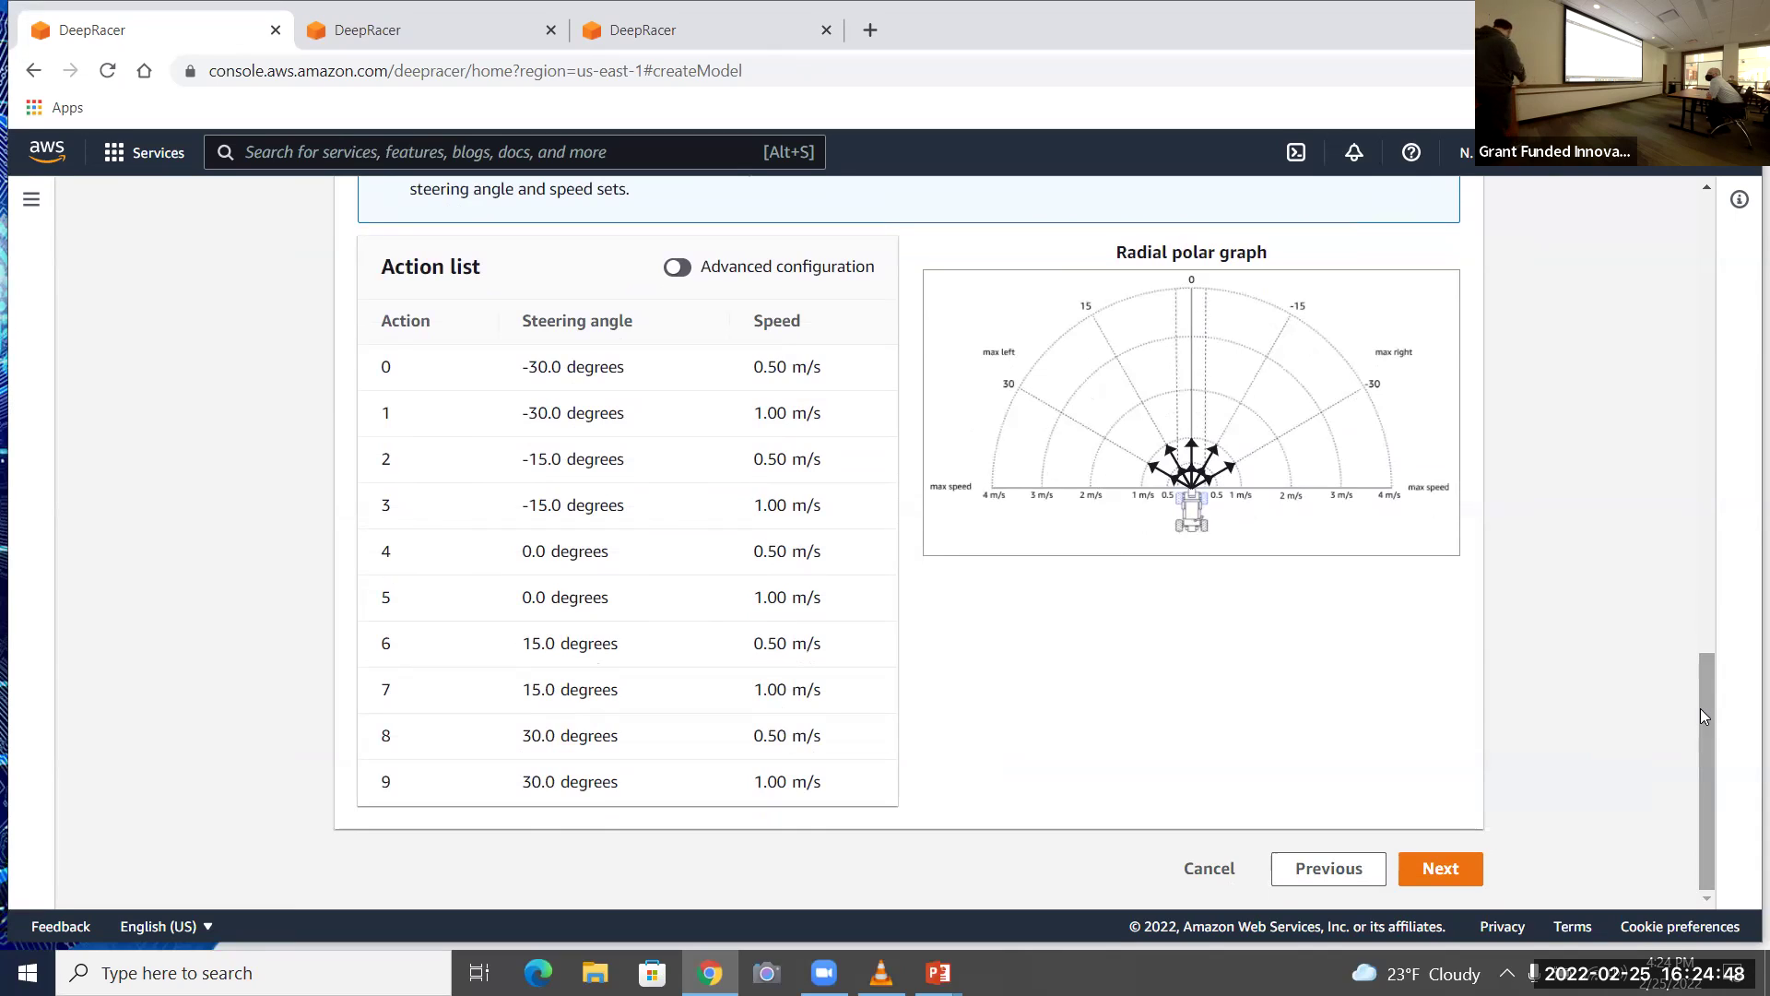
click(1449, 867)
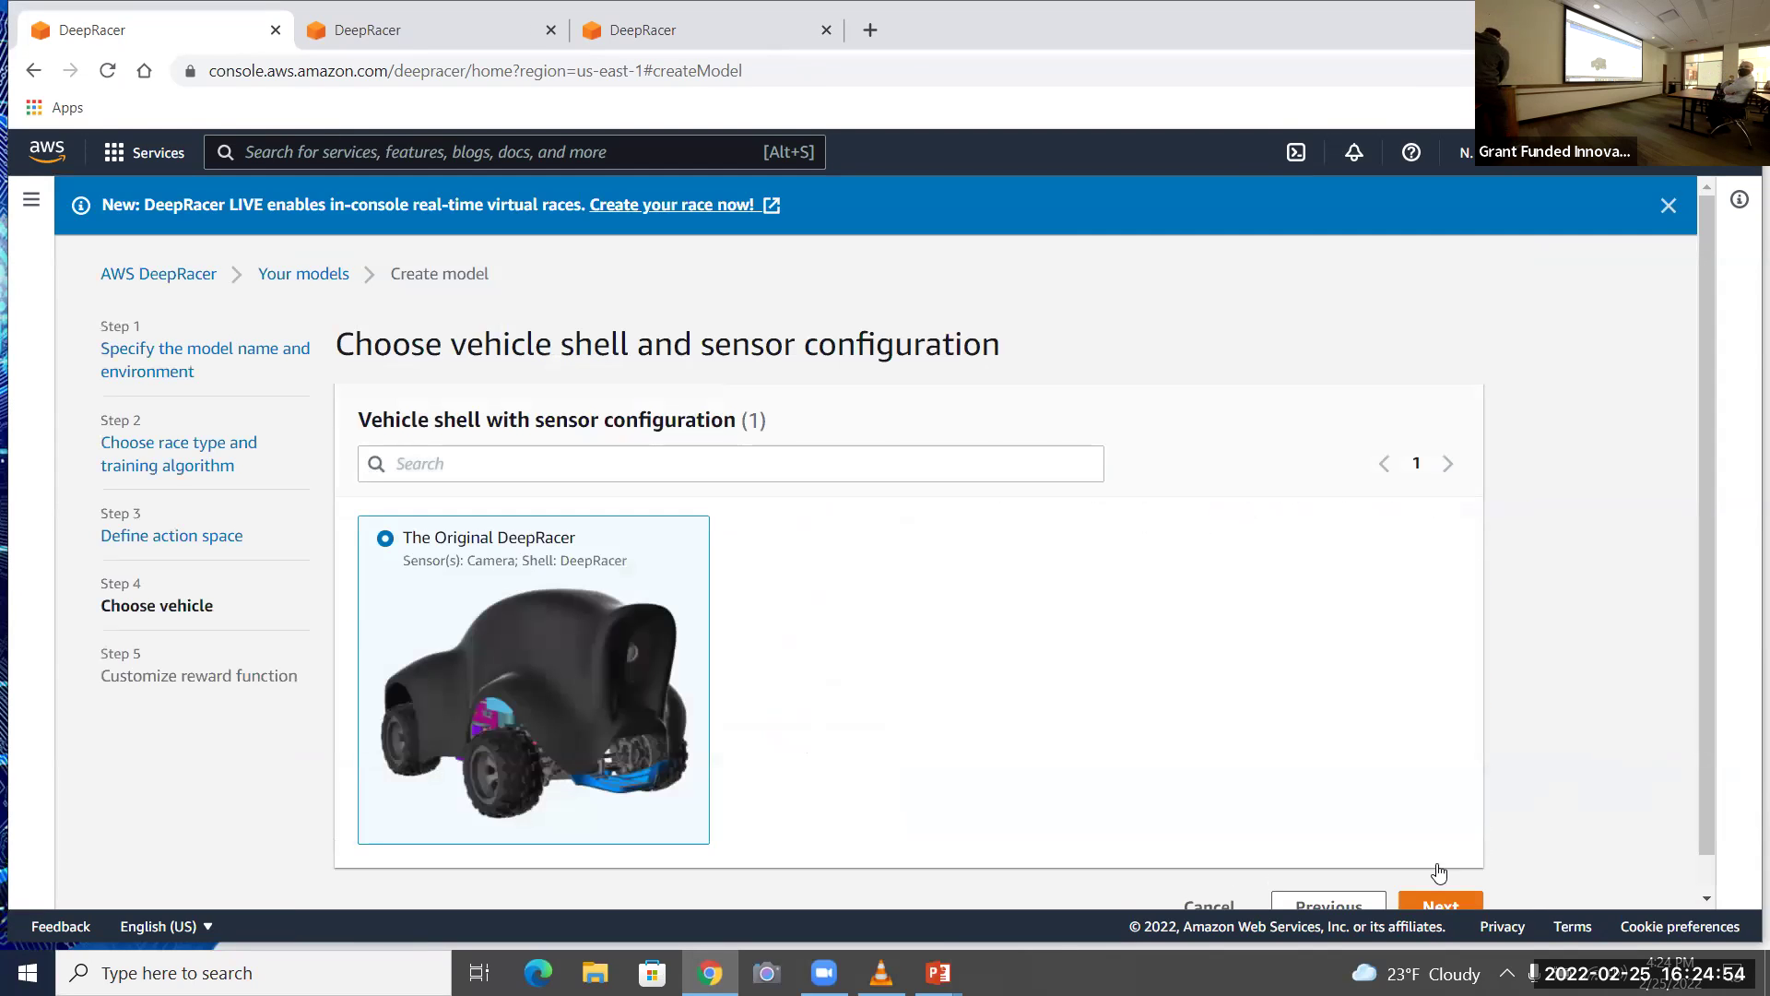
Continue with The Original DeepRacer as the vehicle and review the default center-line reward function code.
drag(1701, 581, 1691, 697)
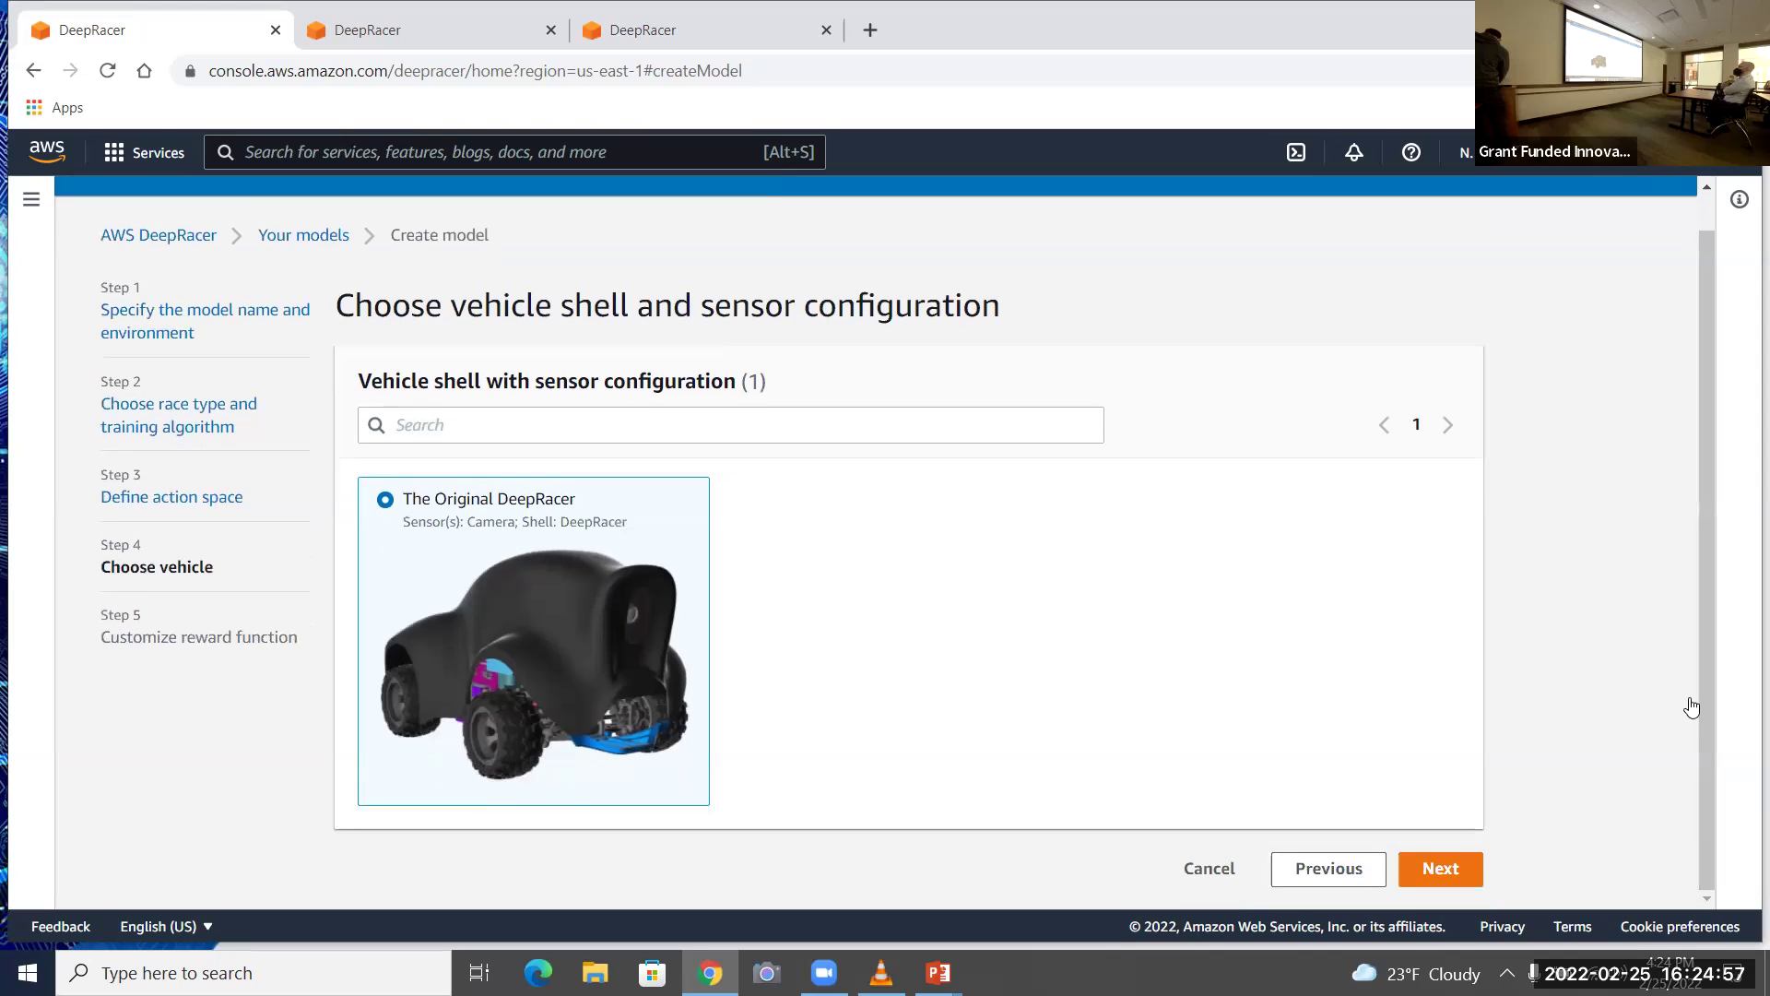
click(1441, 868)
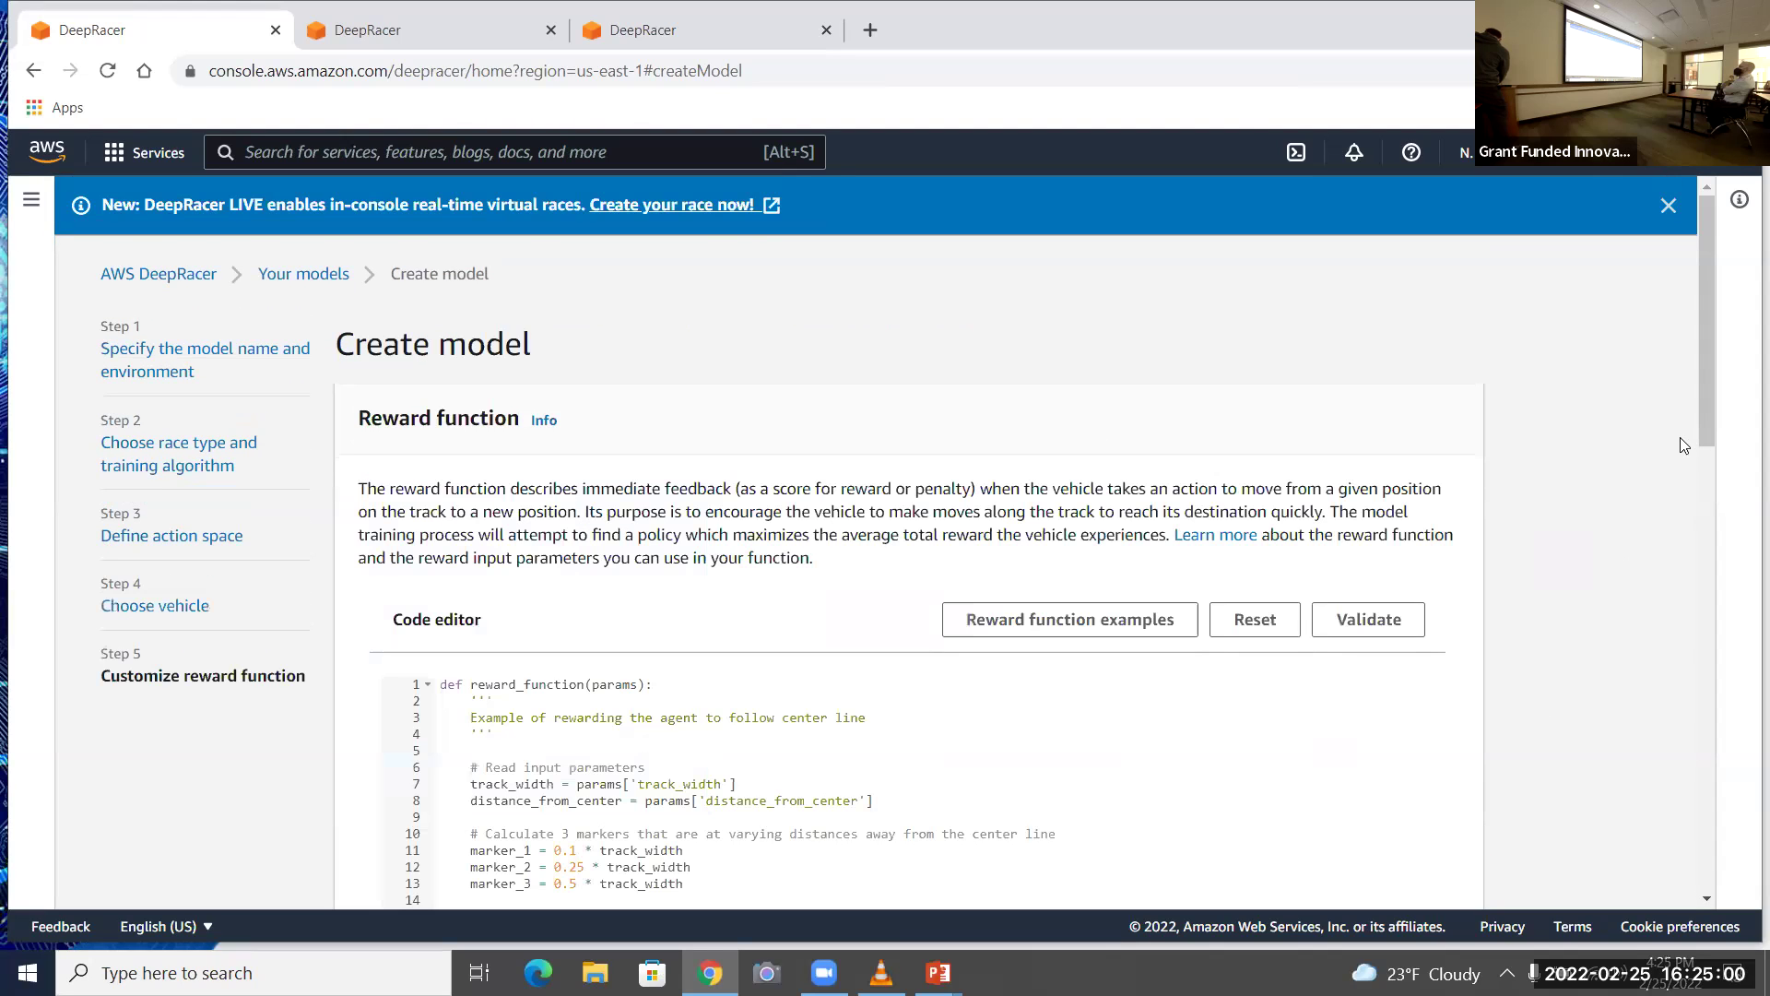
drag(1704, 406, 1676, 510)
scroll(1676, 509, down, 2)
scroll(1667, 541, down, 1)
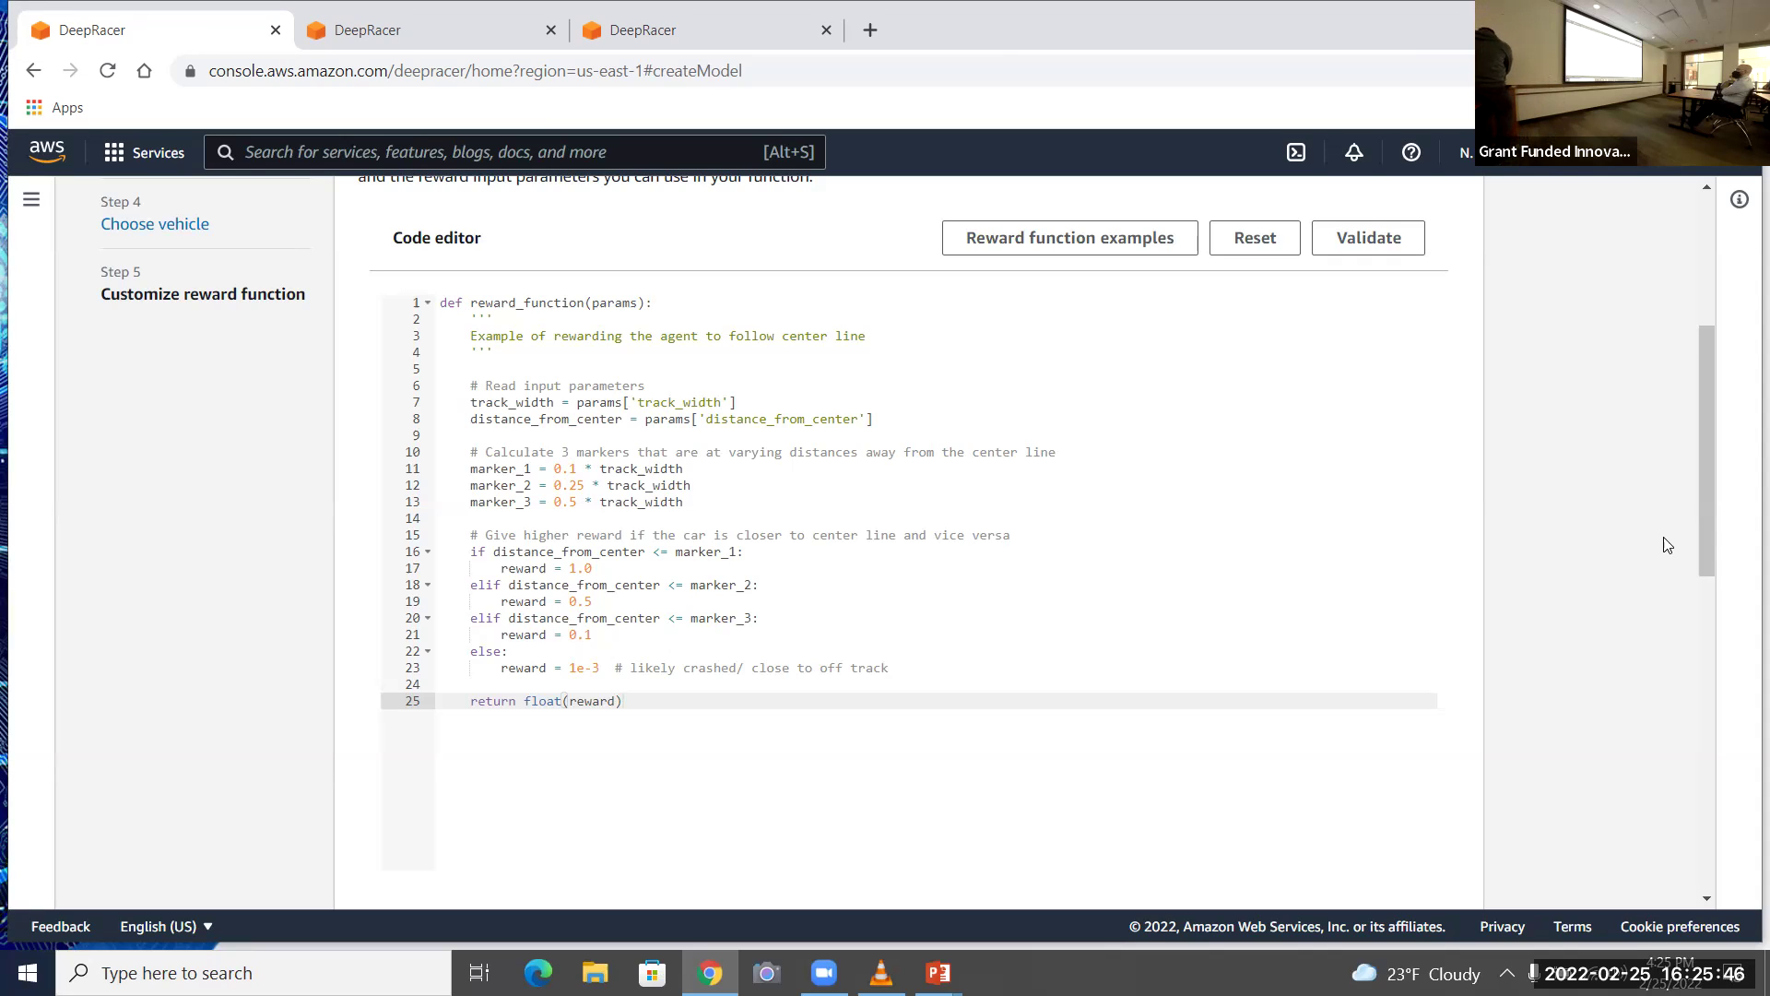
drag(1711, 505, 1710, 528)
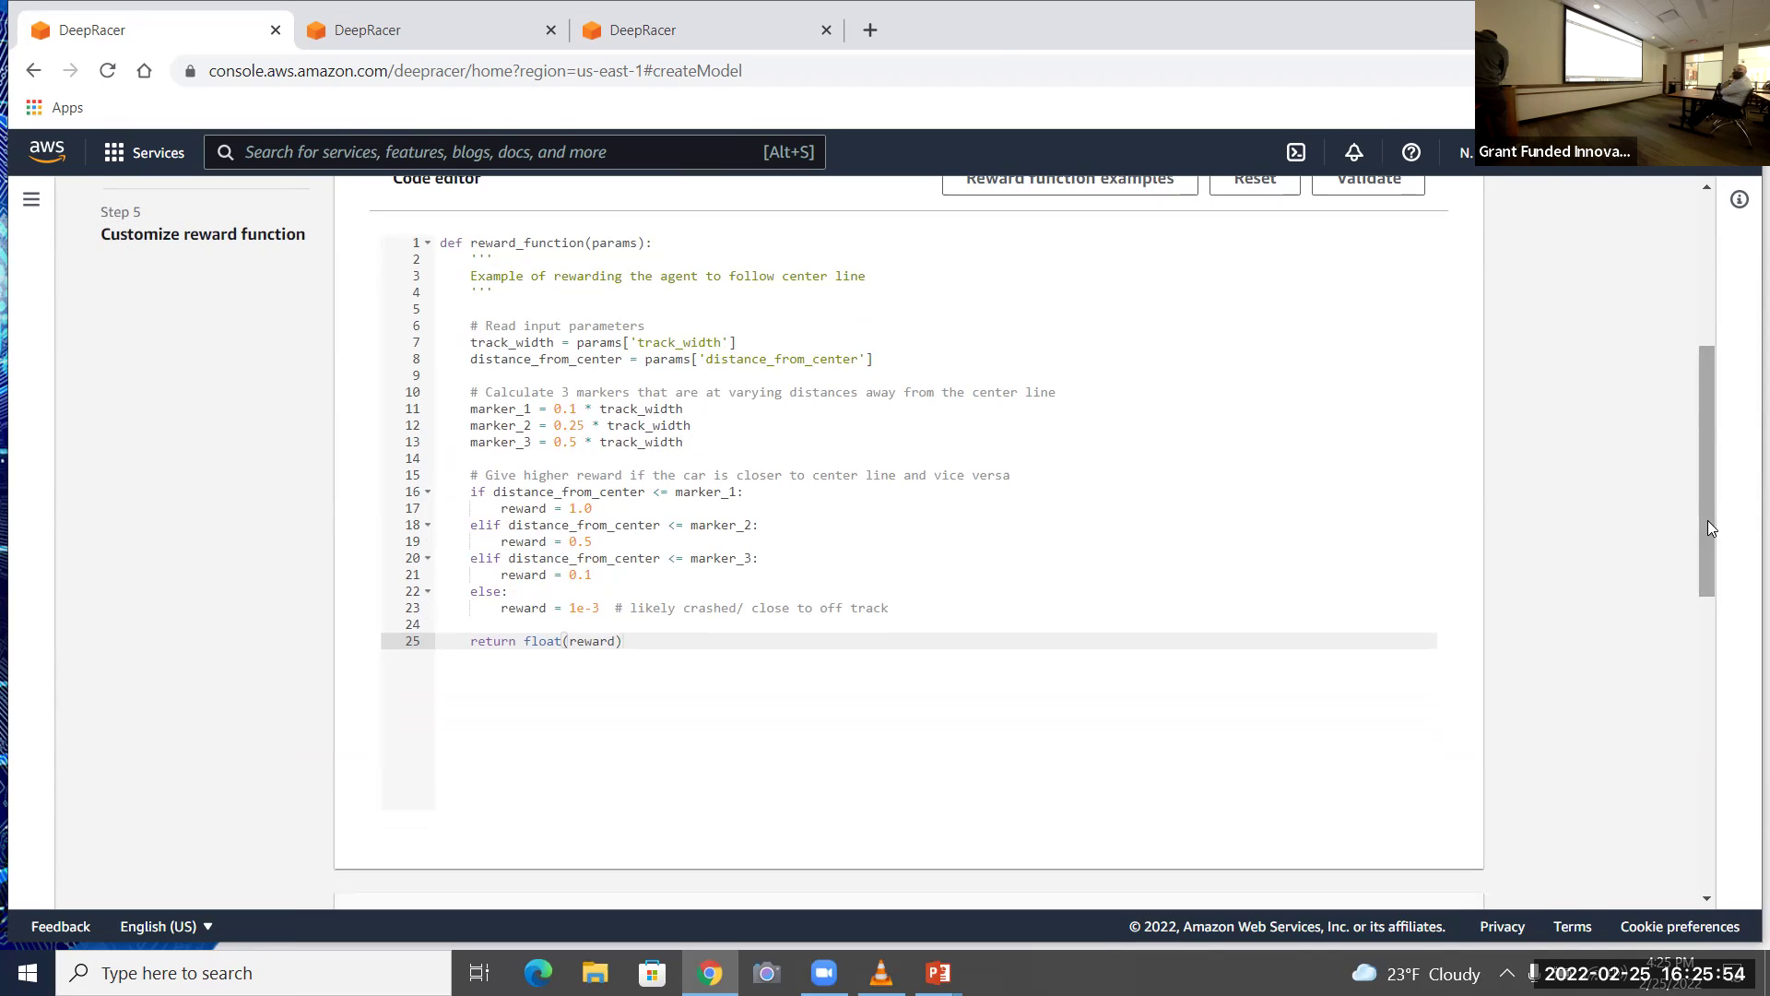
drag(1700, 435, 1689, 359)
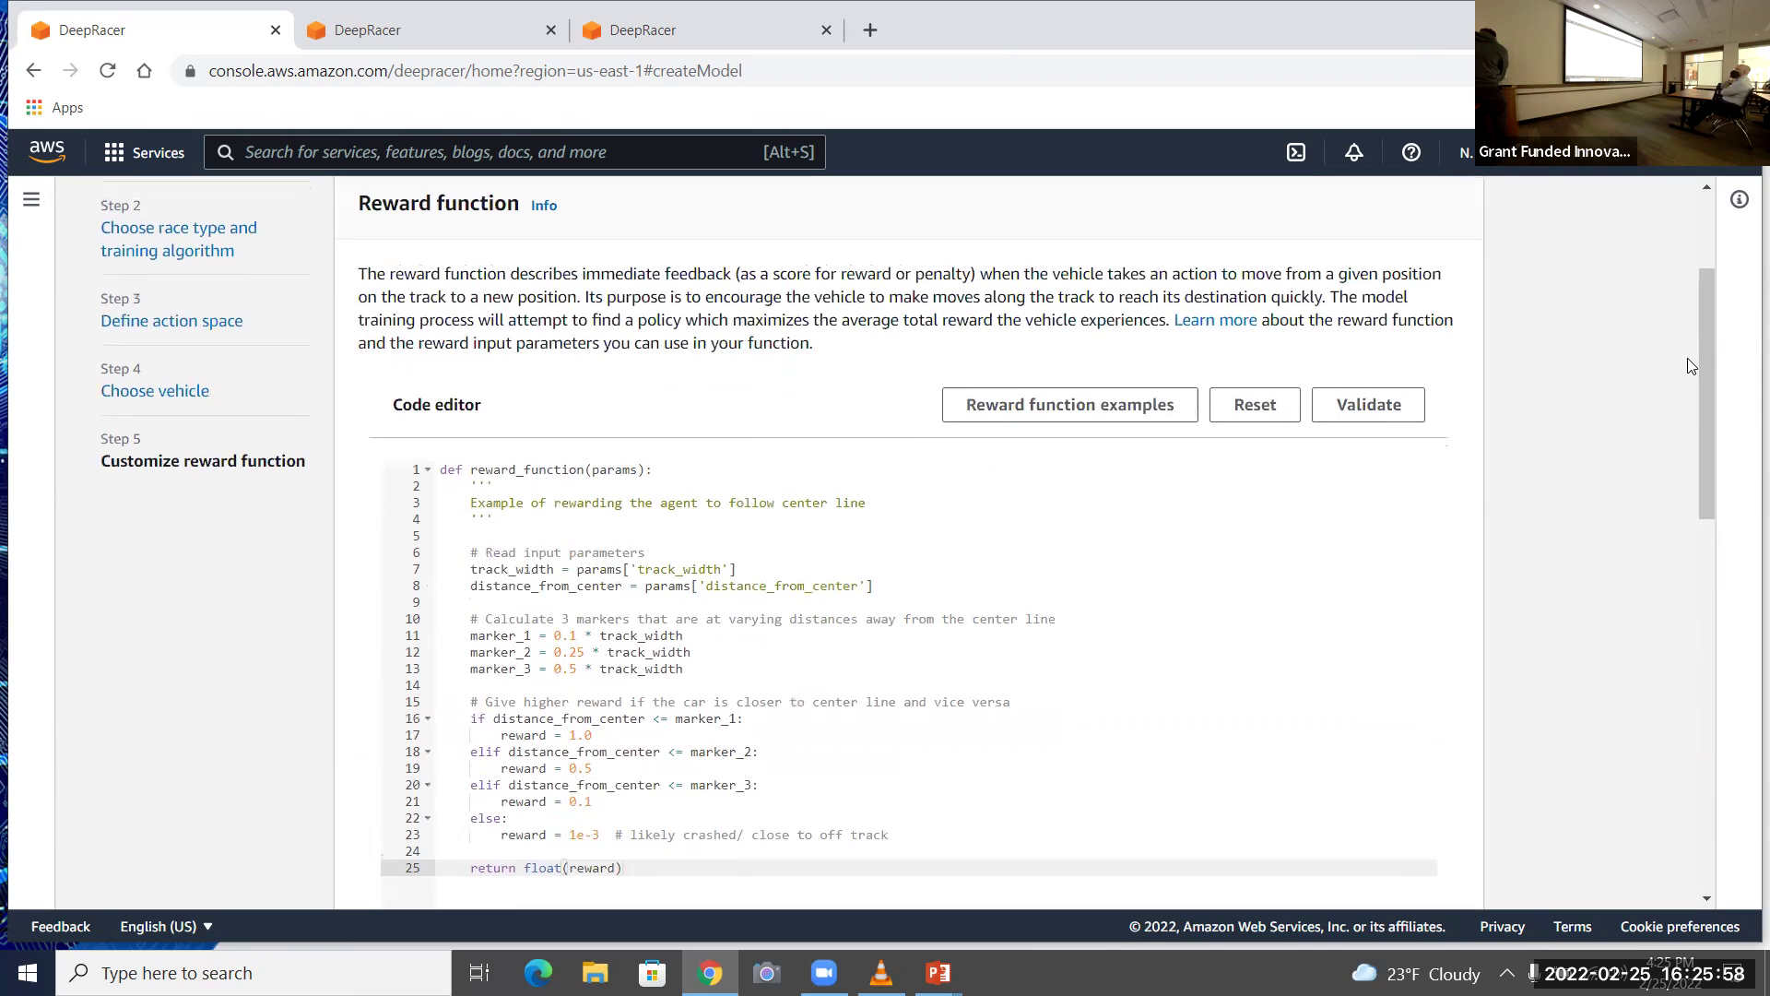